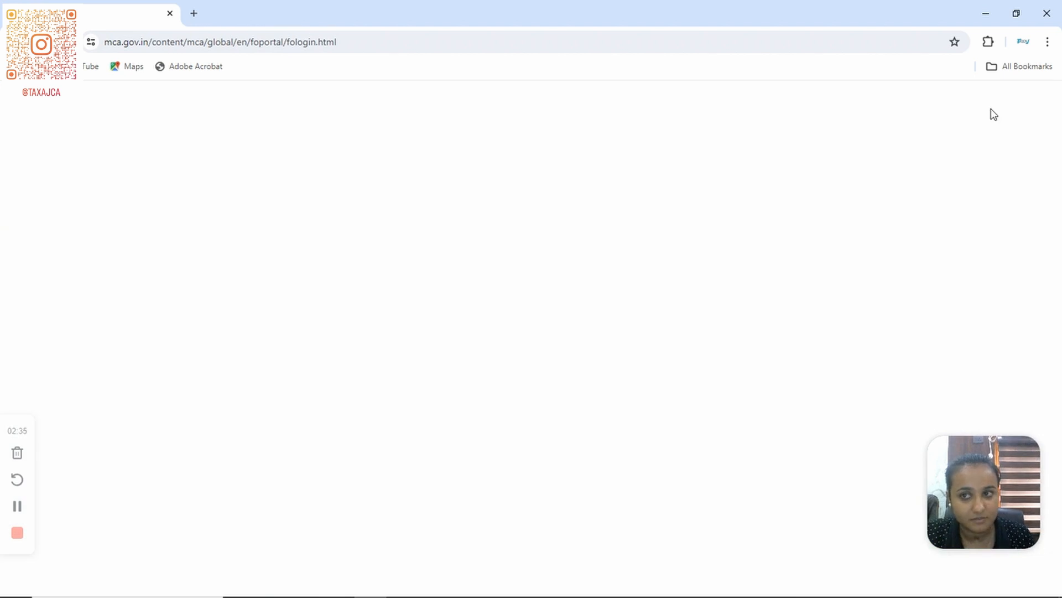
Open Form 11 - Annual Return of LLP from the LLP e-Filing services
{"action": "mouse_move", "coordinate": [526, 202]}
{"action": "mouse_move", "coordinate": [505, 261]}
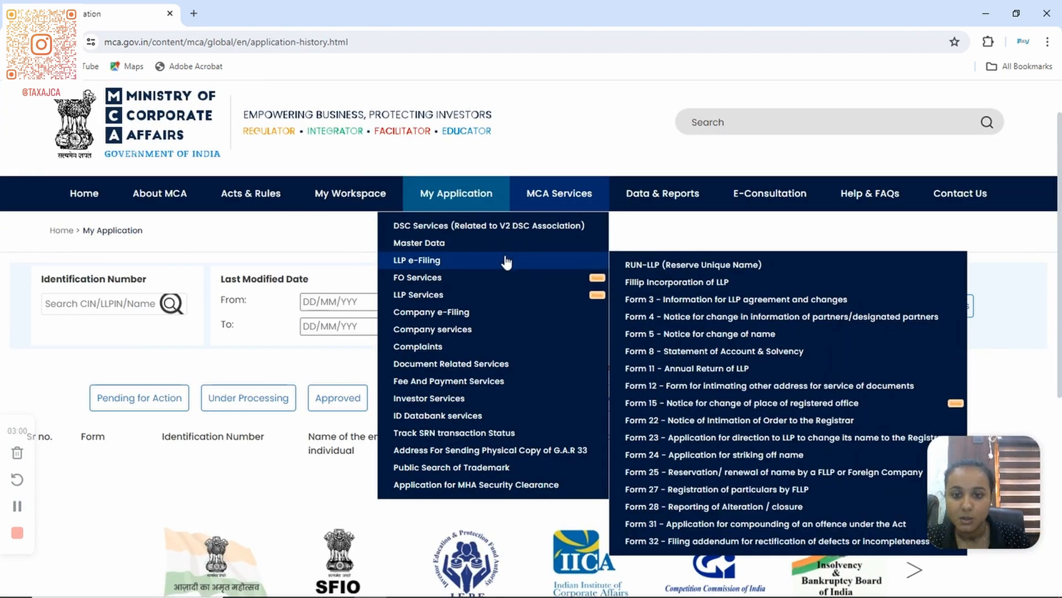
{"action": "left_click", "coordinate": [678, 368]}
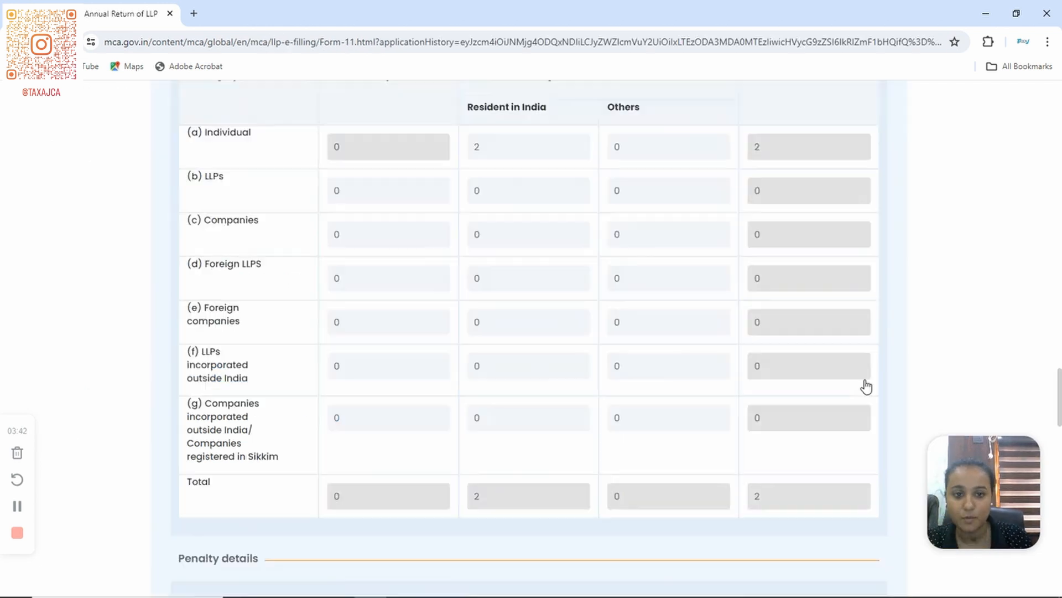
Review the form's LLP details from the financial year and LLPIN through the registered office and business activity fields, dismissing the antivirus notification
{"action": "scroll", "coordinate": [866, 386], "scroll_direction": "up", "scroll_amount": 8}
{"action": "scroll", "coordinate": [866, 387], "scroll_direction": "up", "scroll_amount": 15}
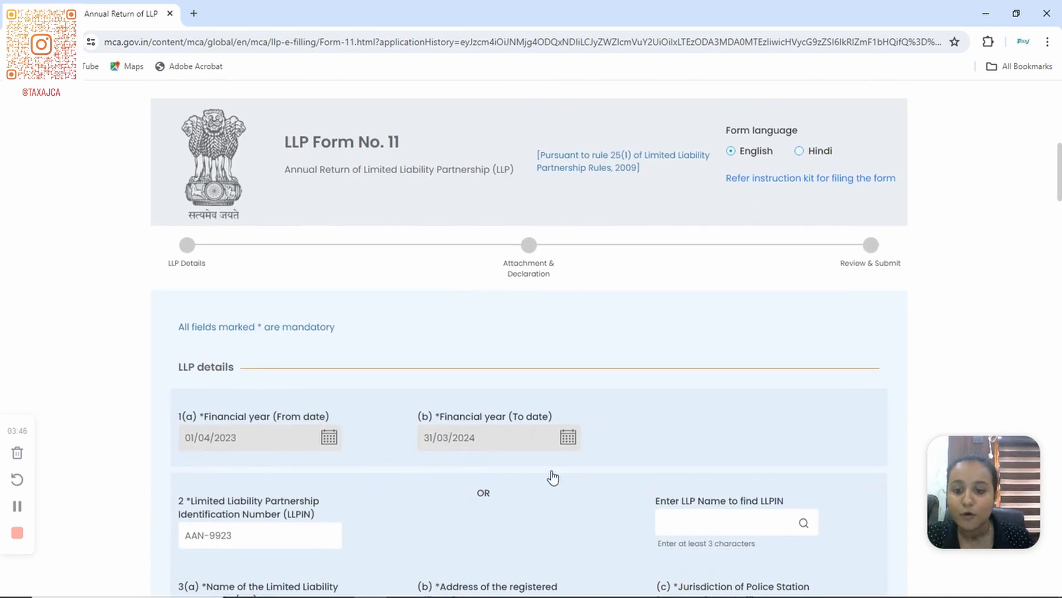
{"action": "scroll", "coordinate": [552, 477], "scroll_direction": "down", "scroll_amount": 2}
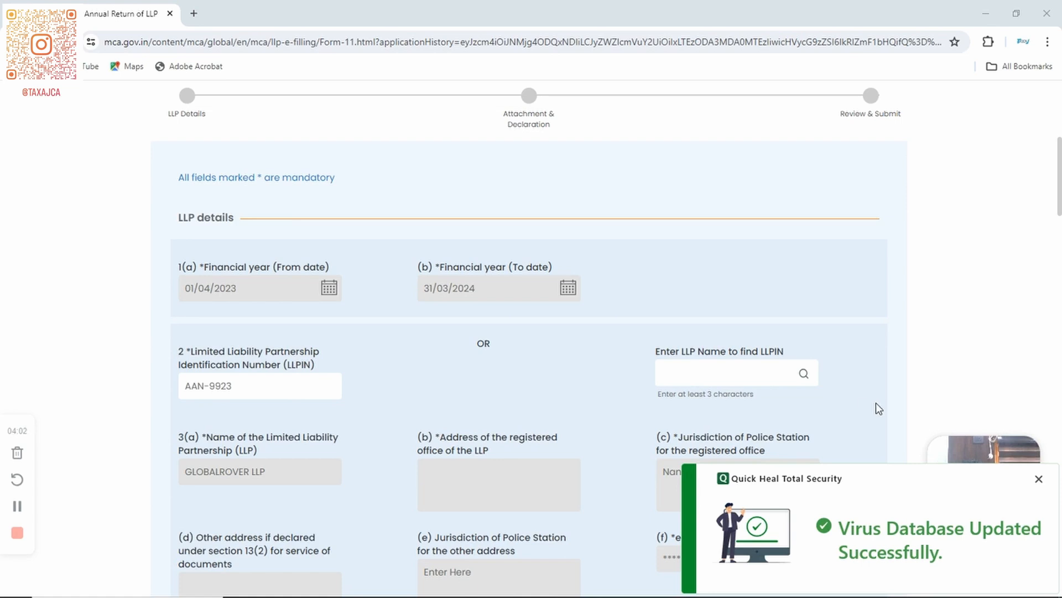
{"action": "left_click", "coordinate": [1040, 479]}
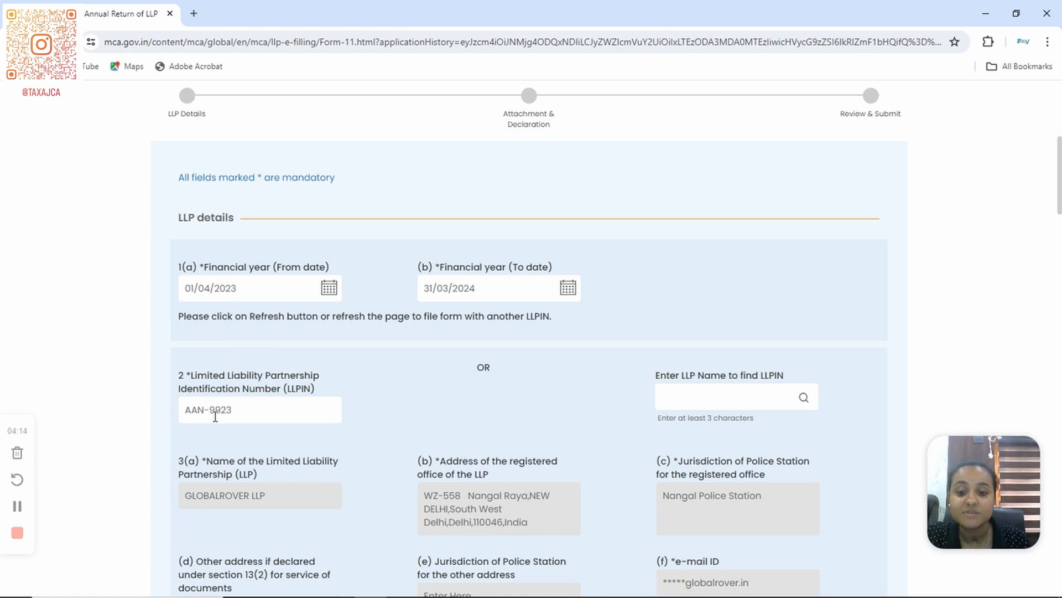
{"action": "scroll", "coordinate": [221, 423], "scroll_direction": "down", "scroll_amount": 1}
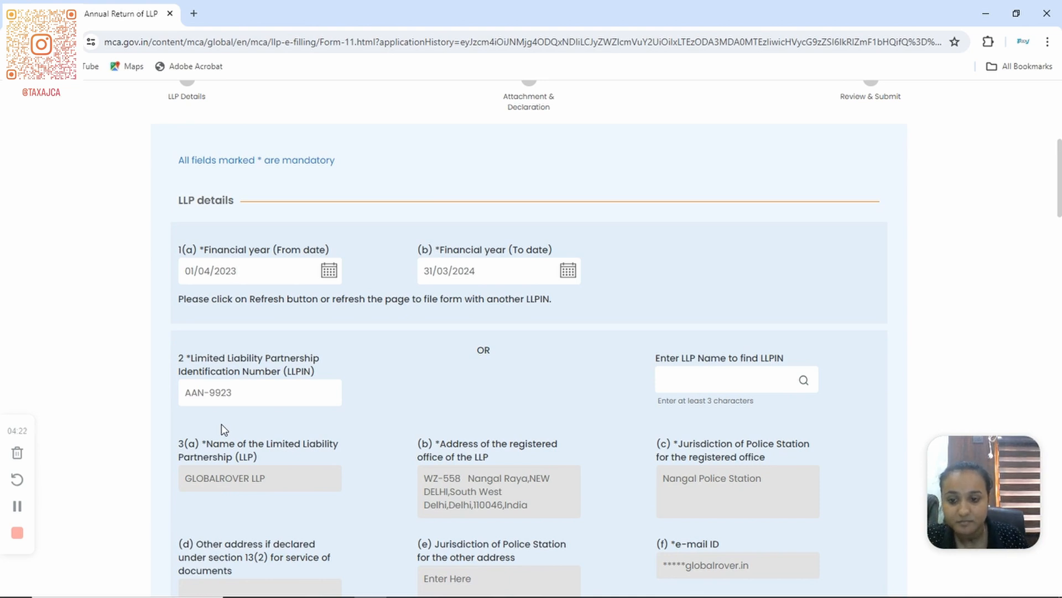
{"action": "scroll", "coordinate": [222, 424], "scroll_direction": "down", "scroll_amount": 1}
{"action": "scroll", "coordinate": [356, 433], "scroll_direction": "down", "scroll_amount": 1}
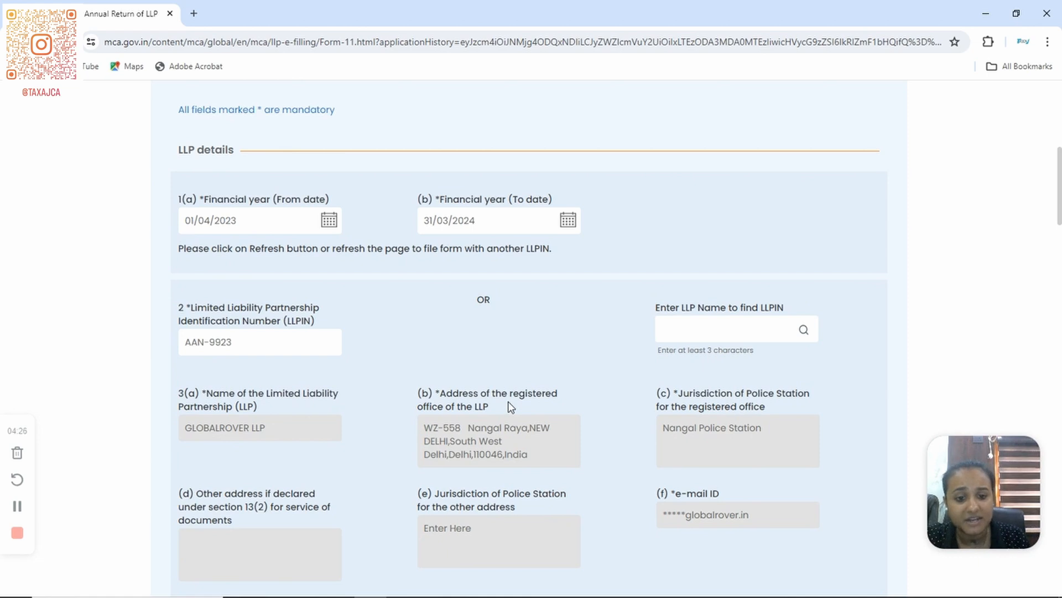
{"action": "scroll", "coordinate": [510, 407], "scroll_direction": "down", "scroll_amount": 1}
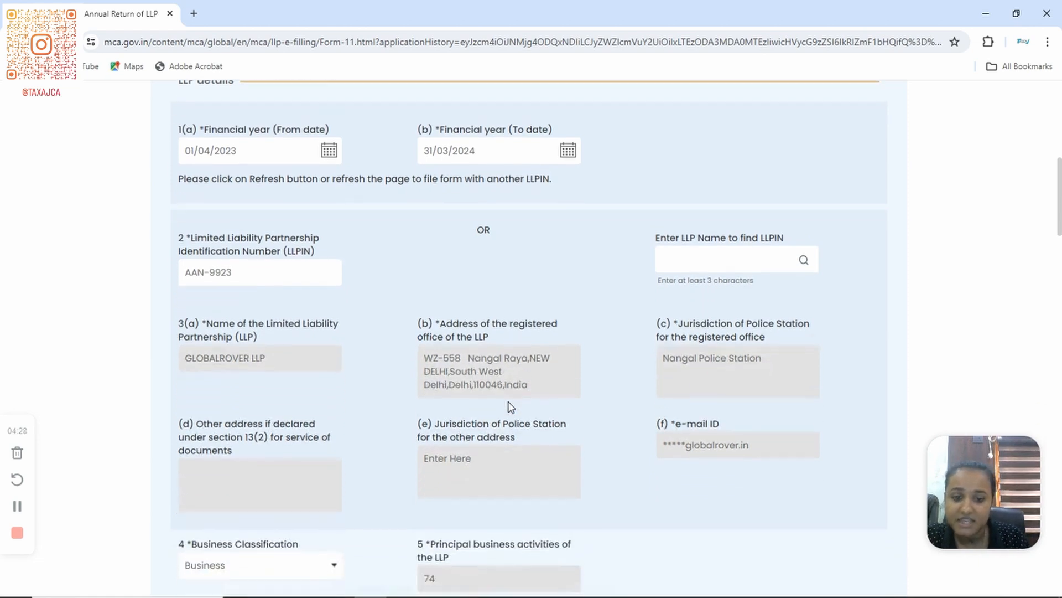
{"action": "scroll", "coordinate": [509, 400], "scroll_direction": "up", "scroll_amount": 1}
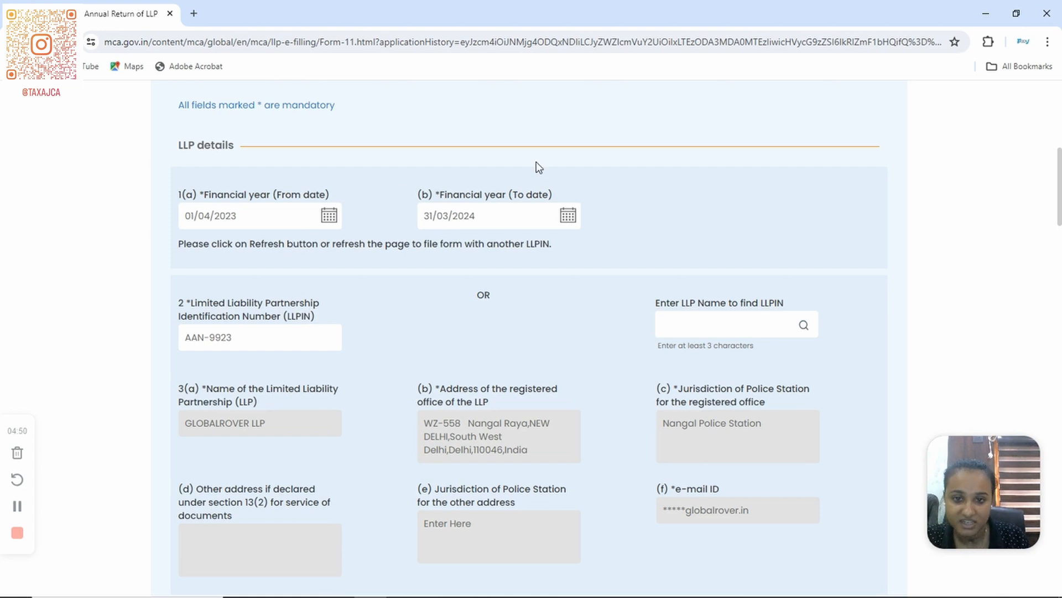
{"action": "scroll", "coordinate": [497, 284], "scroll_direction": "down", "scroll_amount": 1}
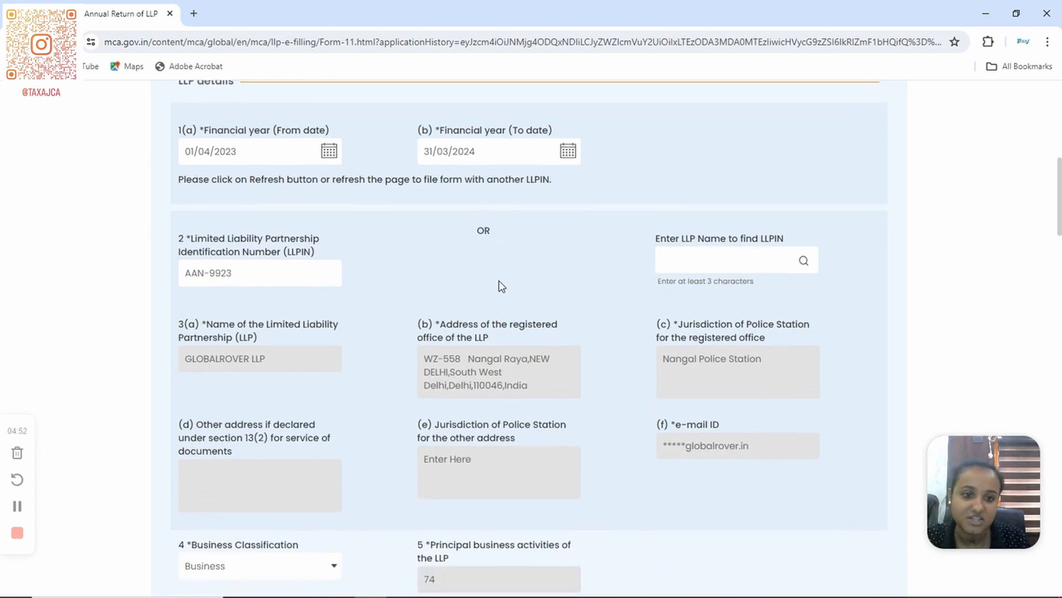
{"action": "scroll", "coordinate": [501, 286], "scroll_direction": "down", "scroll_amount": 3}
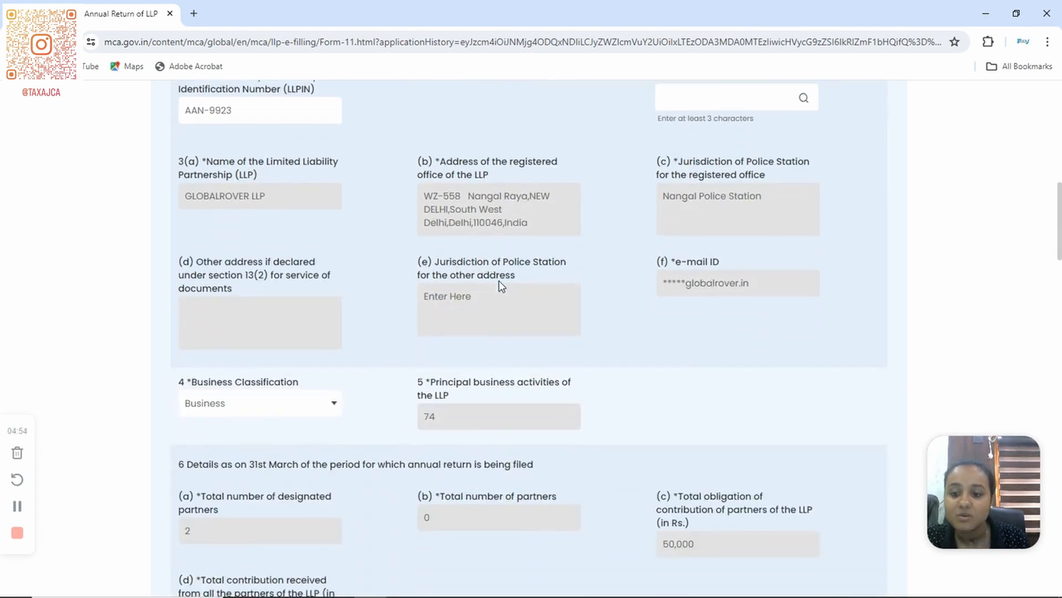
{"action": "scroll", "coordinate": [502, 286], "scroll_direction": "down", "scroll_amount": 1}
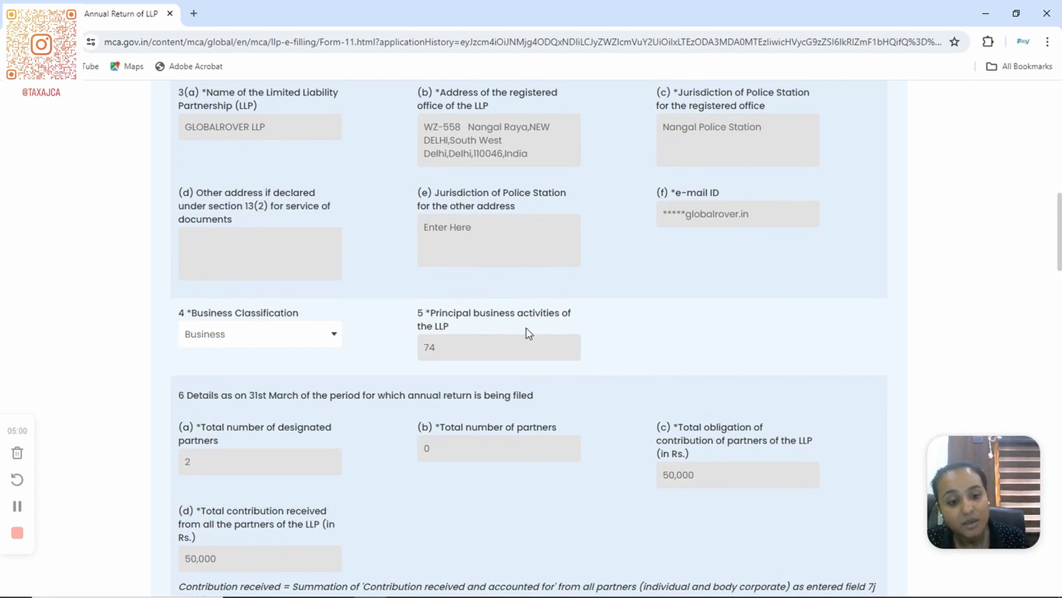
Check the available business classification options and the partner count and contribution fields in section 6 without changing them
{"action": "left_click", "coordinate": [304, 336]}
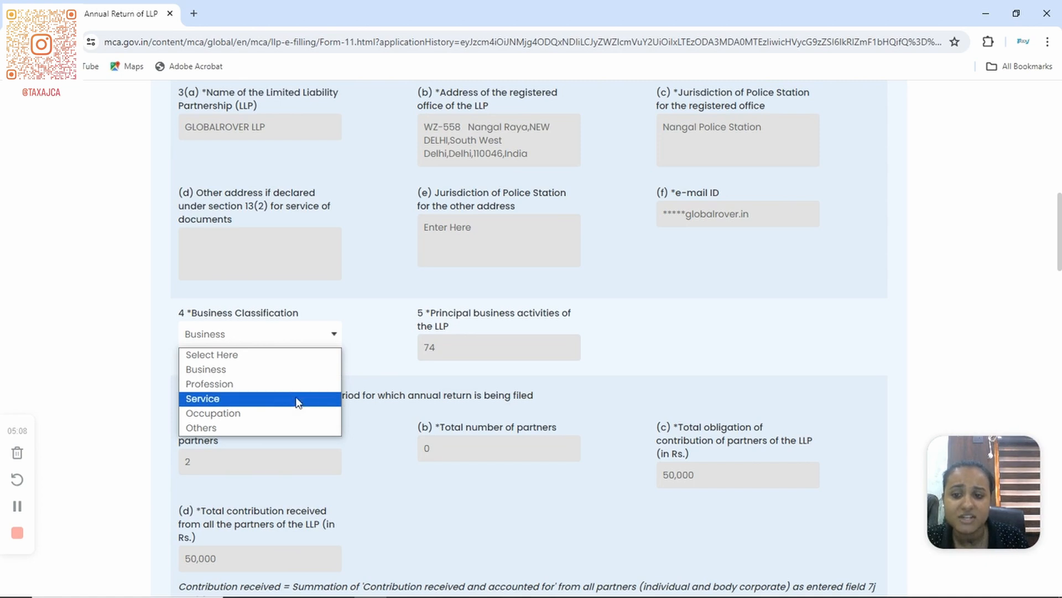
{"action": "left_click", "coordinate": [396, 376]}
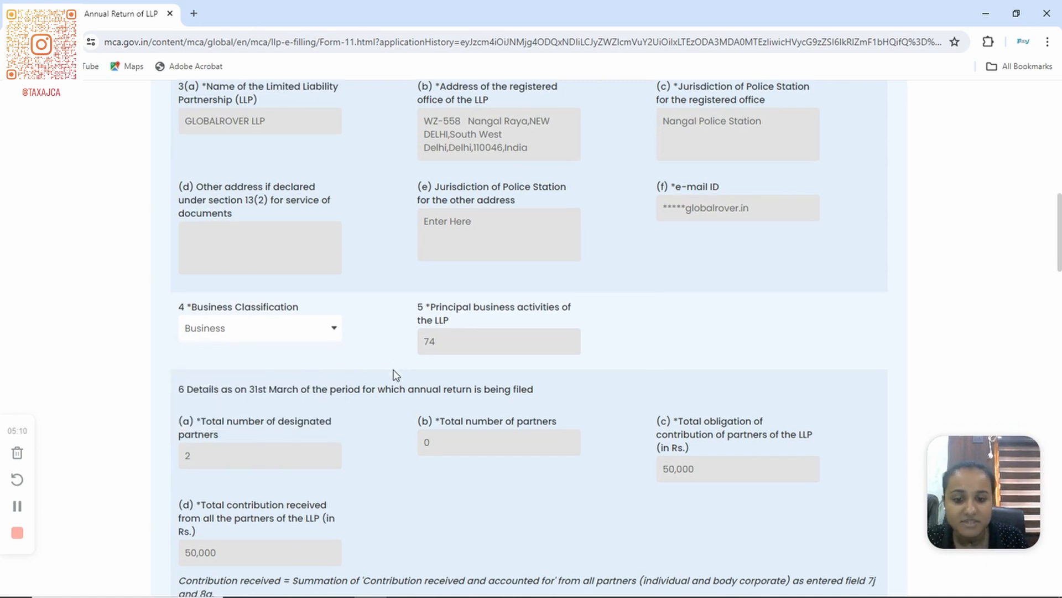
{"action": "scroll", "coordinate": [400, 365], "scroll_direction": "down", "scroll_amount": 2}
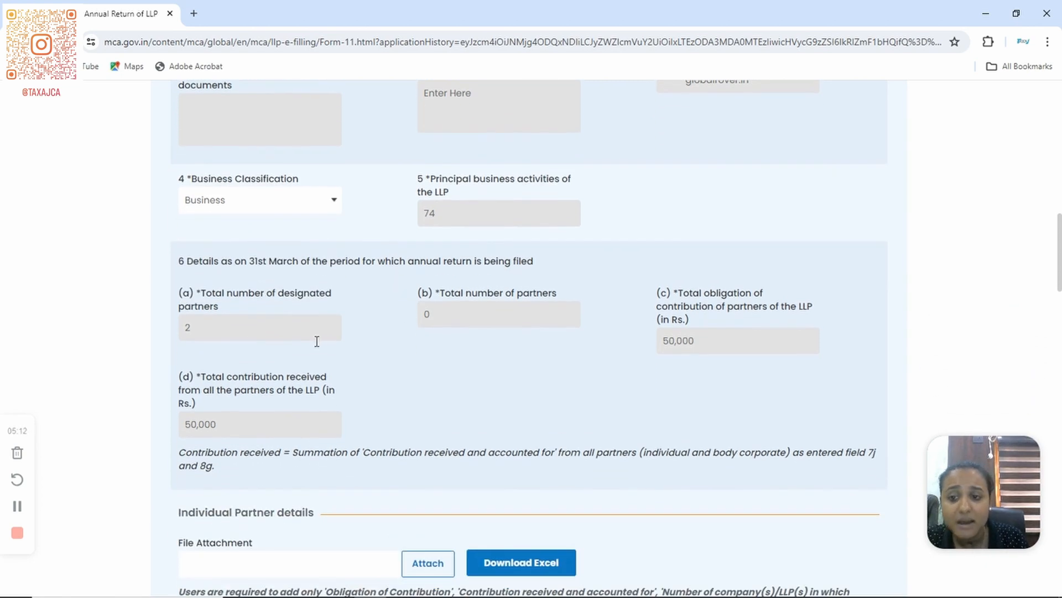
{"action": "scroll", "coordinate": [288, 277], "scroll_direction": "down", "scroll_amount": 1}
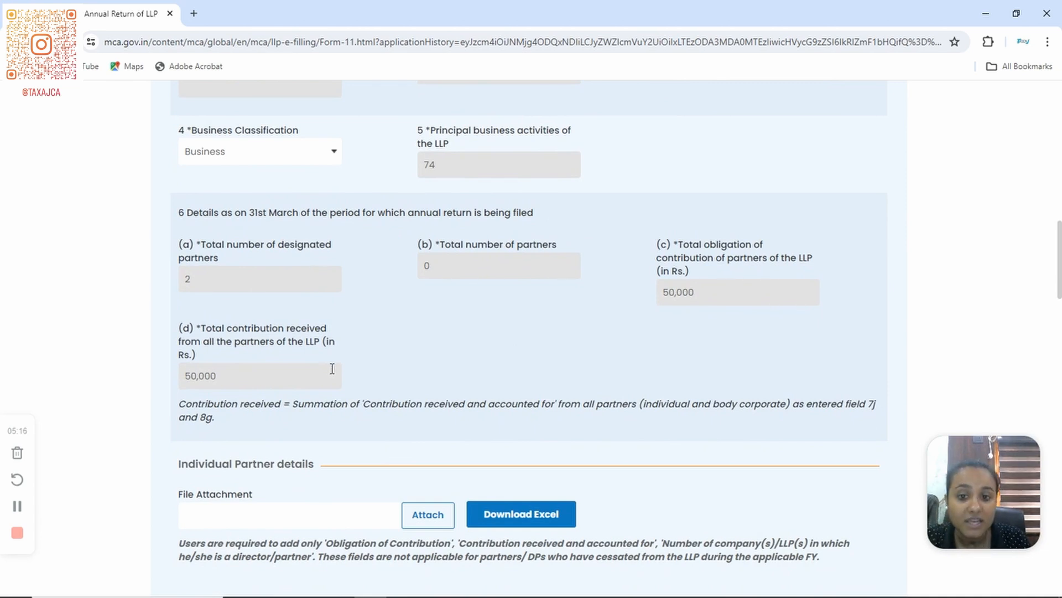
{"action": "scroll", "coordinate": [332, 369], "scroll_direction": "down", "scroll_amount": 1}
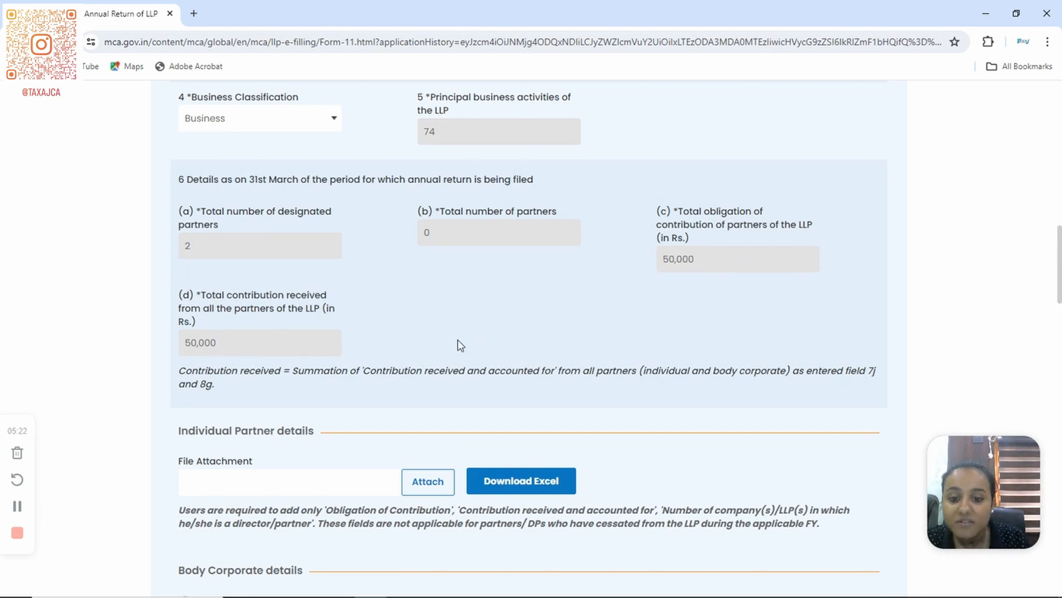
Download the Excel file for individual partner details and dismiss the Office activation wizard in the opened workbook
{"action": "scroll", "coordinate": [483, 394], "scroll_direction": "down", "scroll_amount": 2}
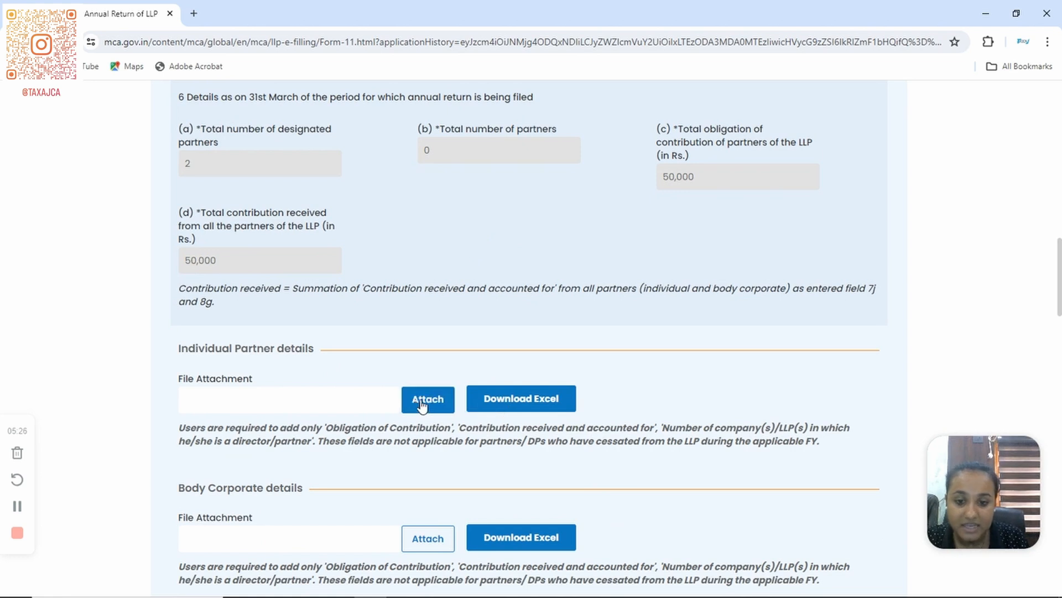
{"action": "left_click", "coordinate": [523, 406]}
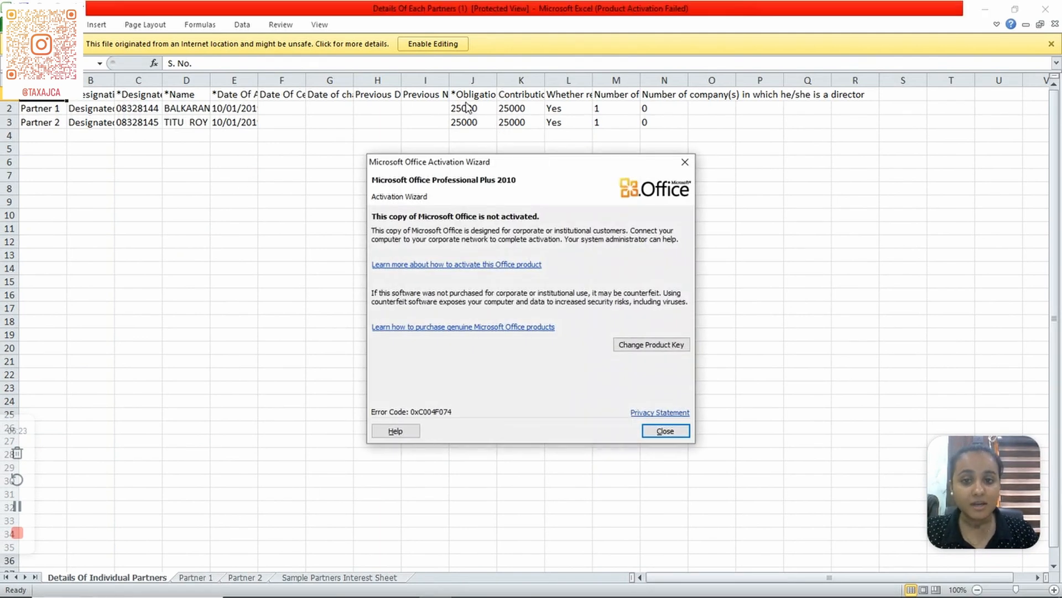
{"action": "left_click", "coordinate": [685, 161]}
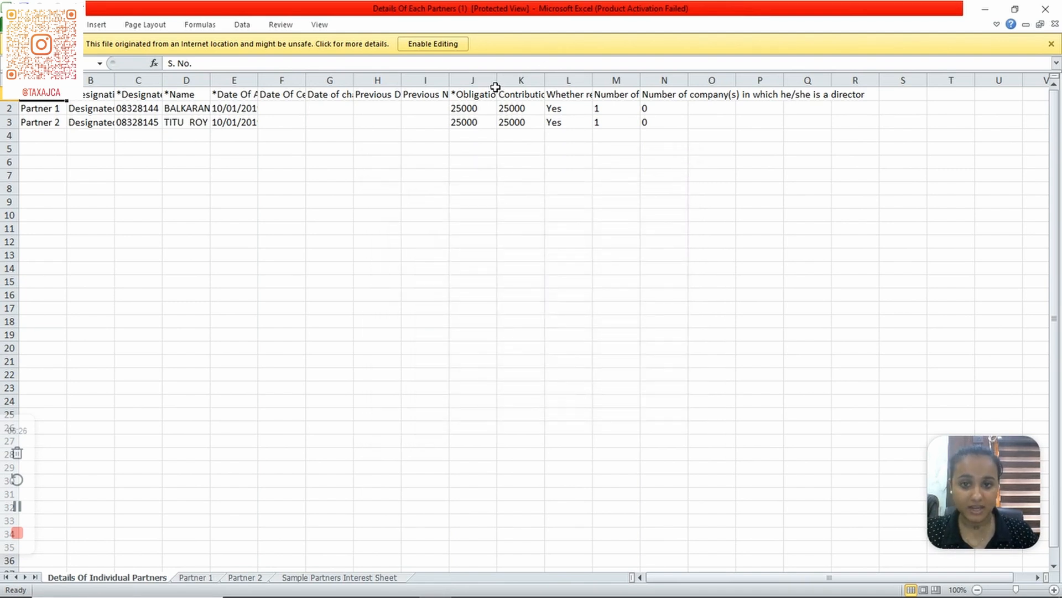
Widen the obligation, contribution and LLP-count columns and examine Partner 1's residency, LLP and company directorship entries
{"action": "left_click_drag", "start_coordinate": [496, 89], "coordinate": [517, 89]}
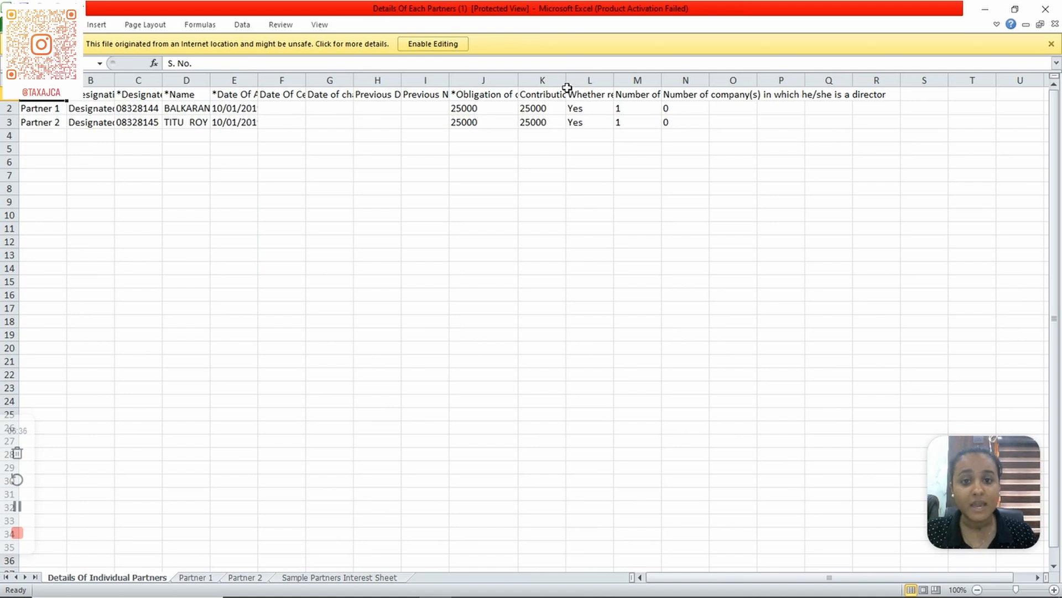
{"action": "left_click_drag", "start_coordinate": [566, 83], "coordinate": [586, 85]}
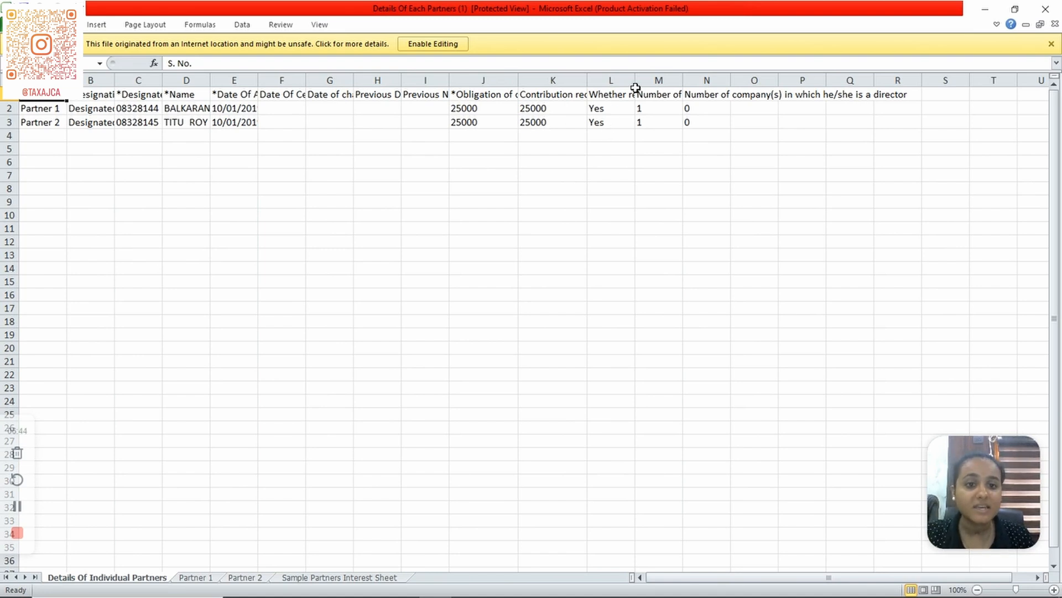
{"action": "left_click_drag", "start_coordinate": [636, 91], "coordinate": [612, 95]}
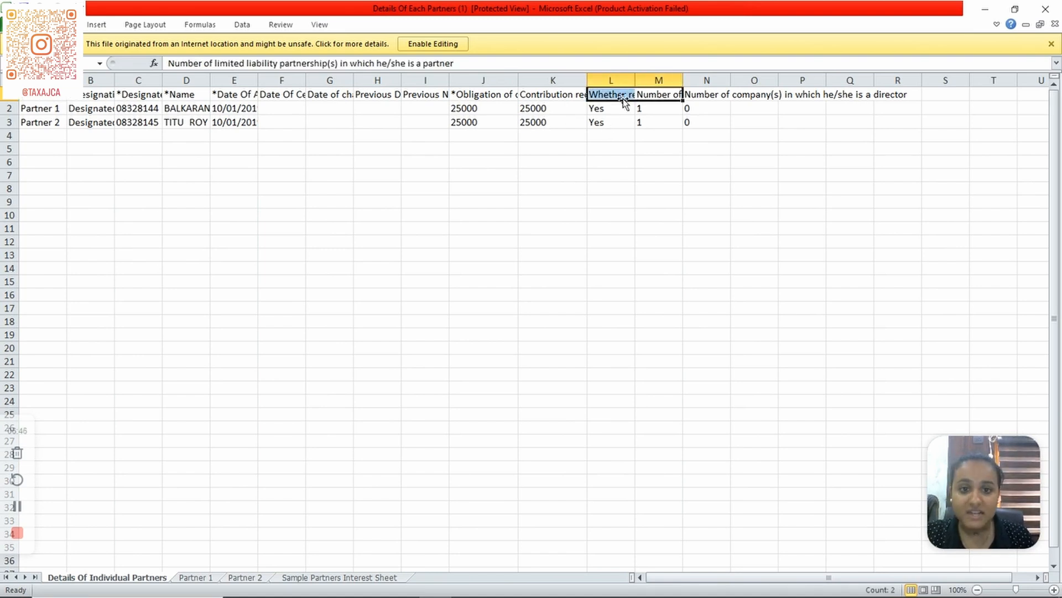
{"action": "left_click", "coordinate": [618, 108]}
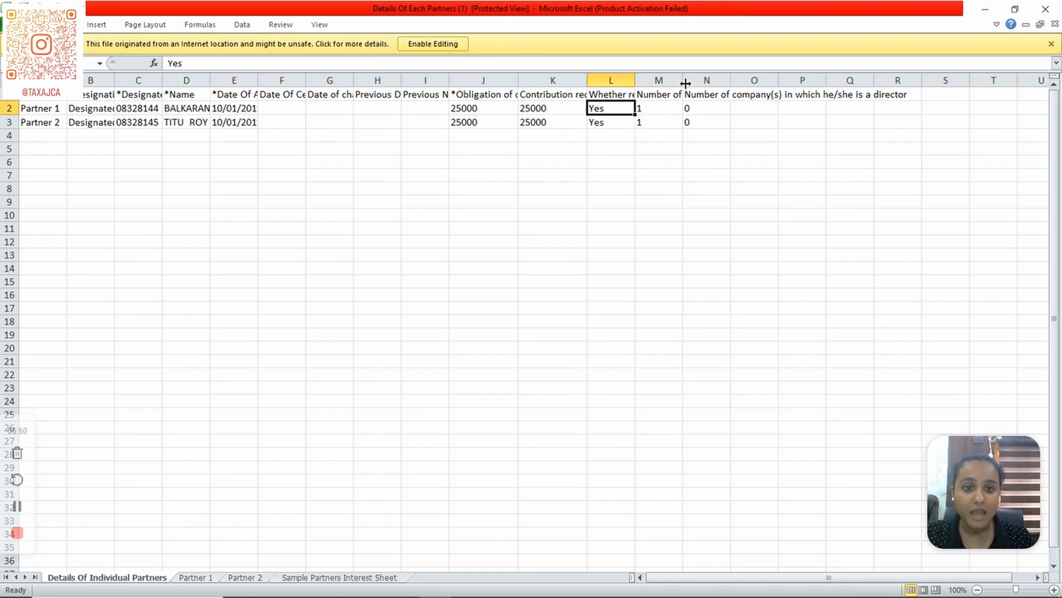
{"action": "left_click_drag", "start_coordinate": [685, 83], "coordinate": [777, 82]}
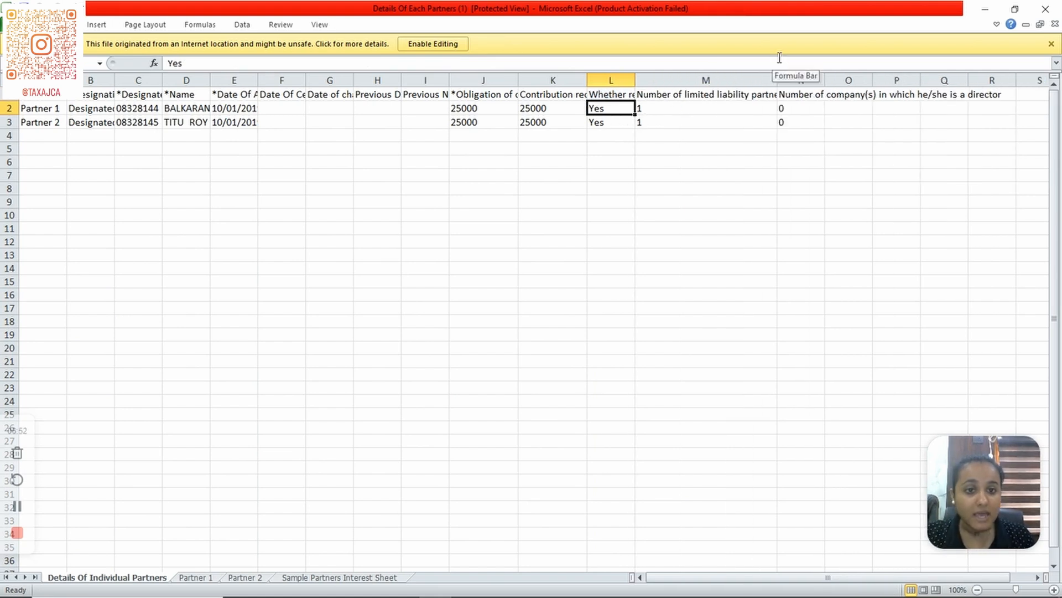
{"action": "left_click", "coordinate": [704, 109]}
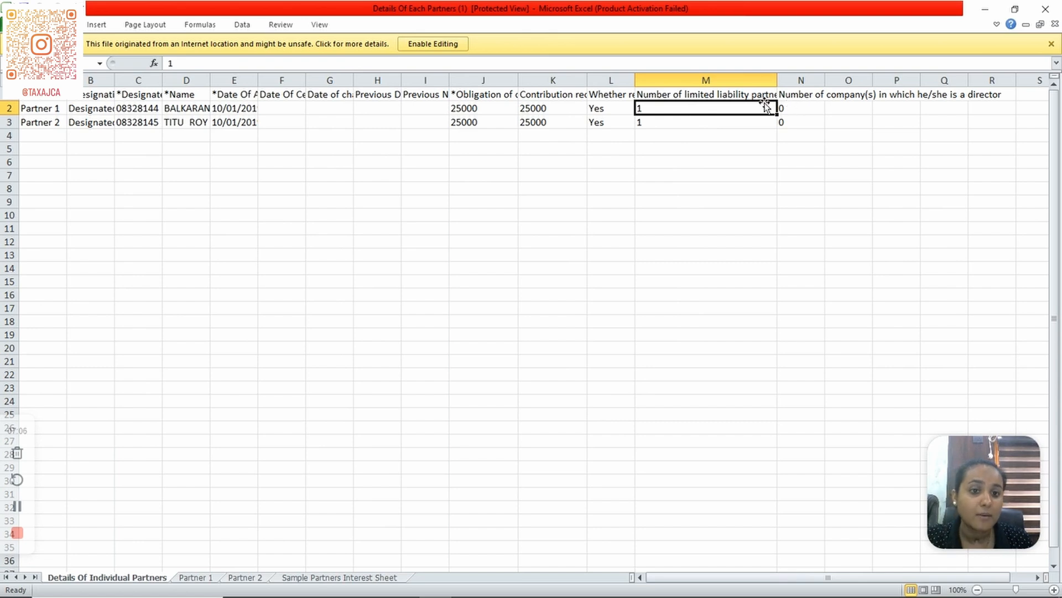
{"action": "left_click", "coordinate": [822, 109]}
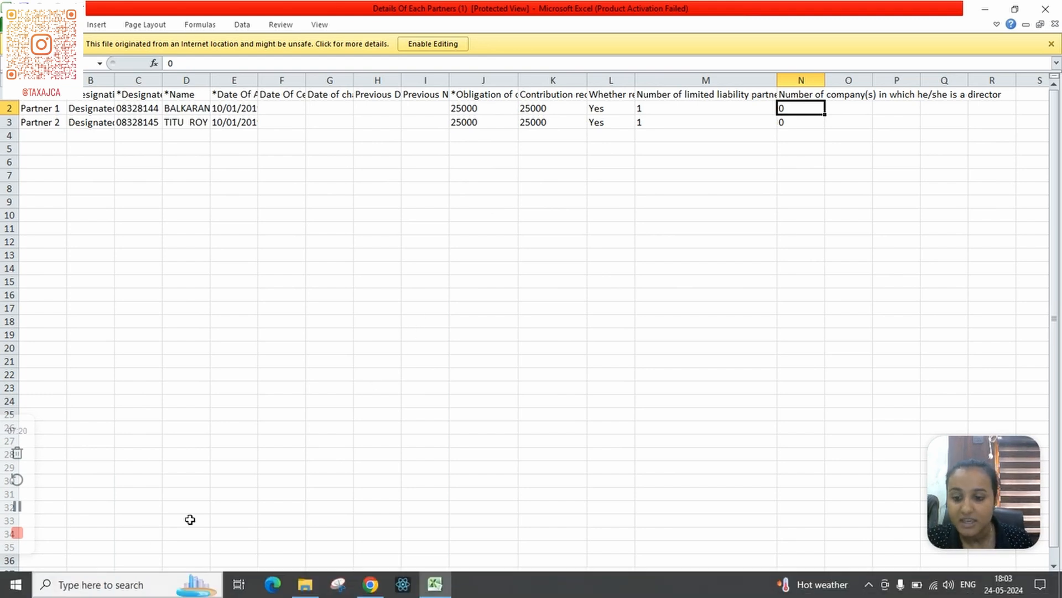
Examine the company and LLP listings on the Partner 1 and Partner 2 sheets and return to Details Of Individual Partners
{"action": "left_click", "coordinate": [194, 577]}
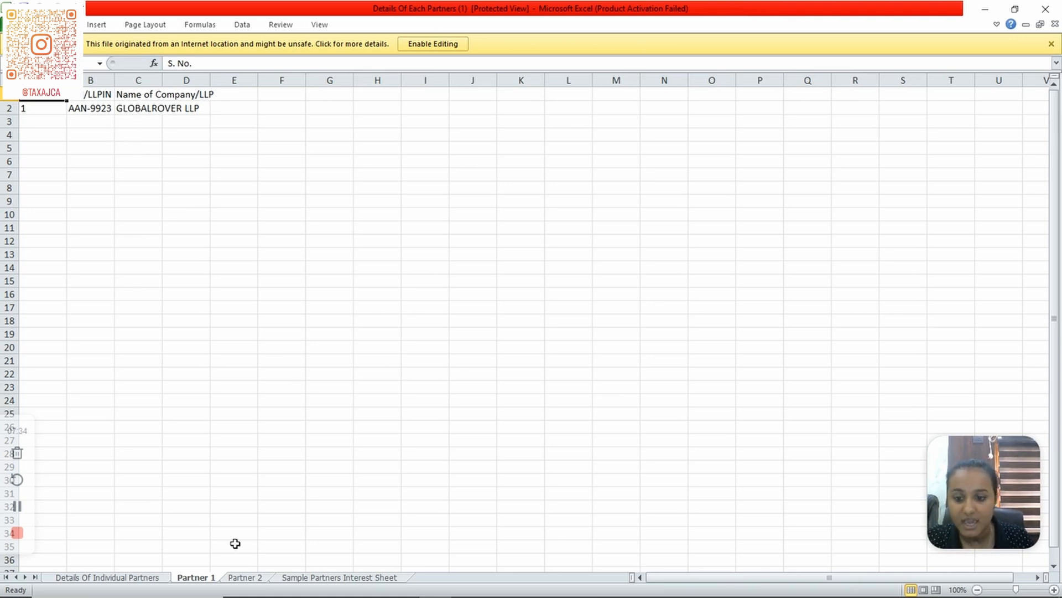
{"action": "left_click", "coordinate": [237, 577]}
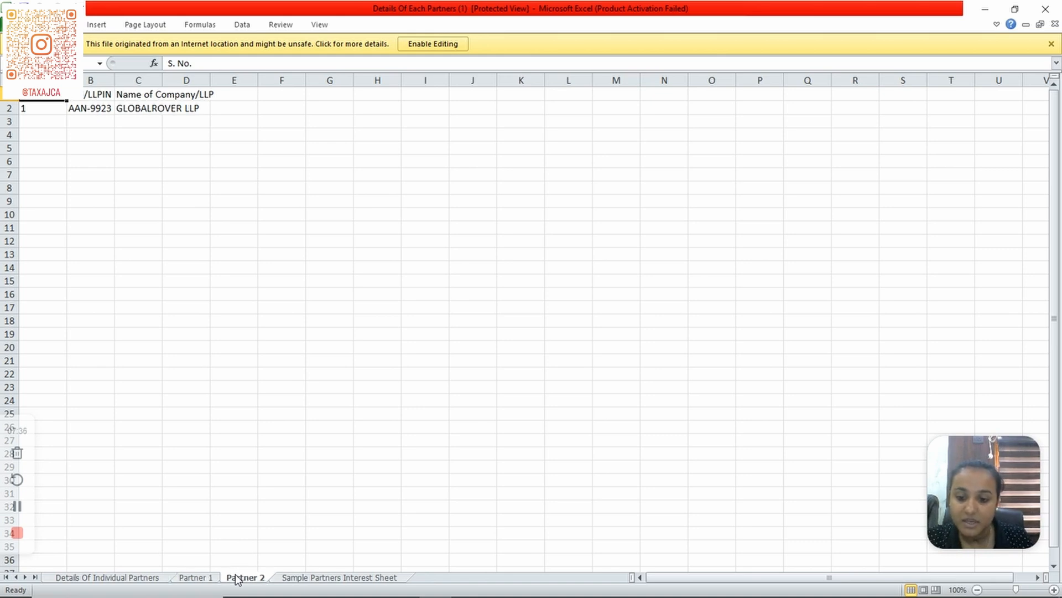
{"action": "left_click", "coordinate": [199, 579]}
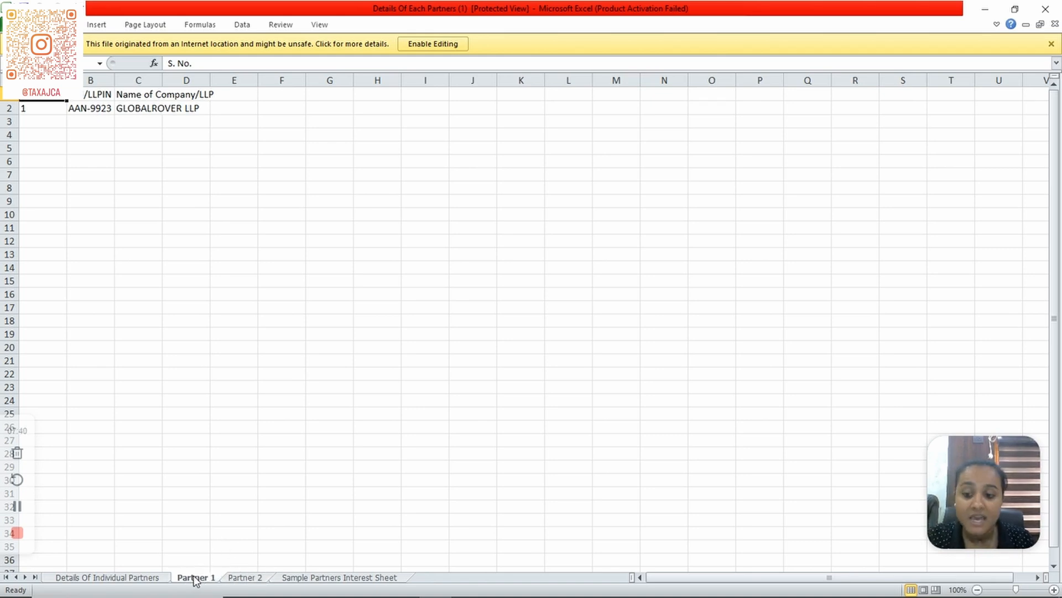
{"action": "left_click", "coordinate": [157, 577]}
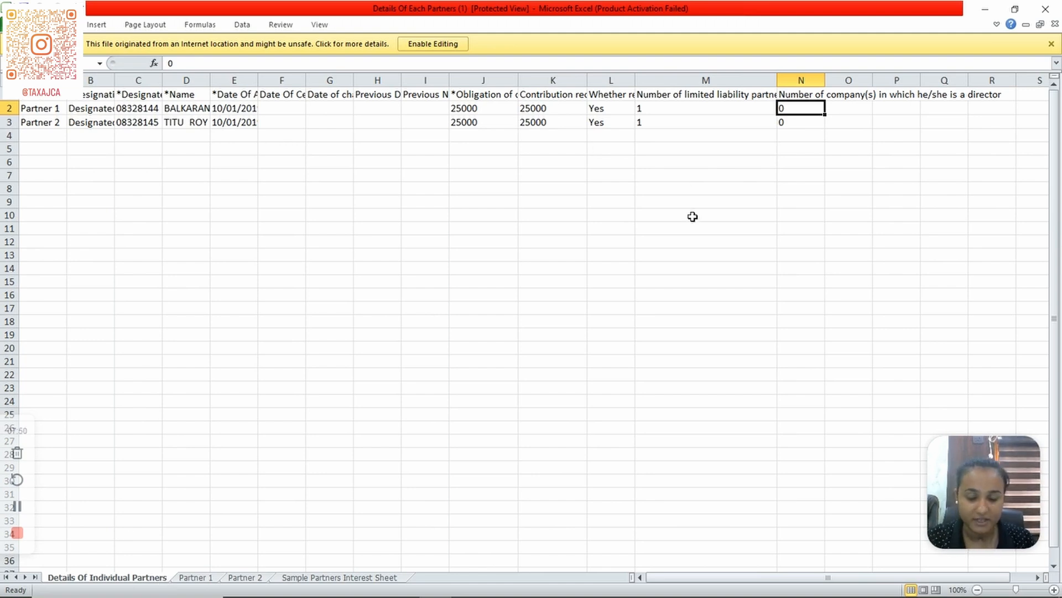
Try to save the partner details workbook, decline to enable saving, and close the workbook
{"action": "key", "text": "ctrl+s"}
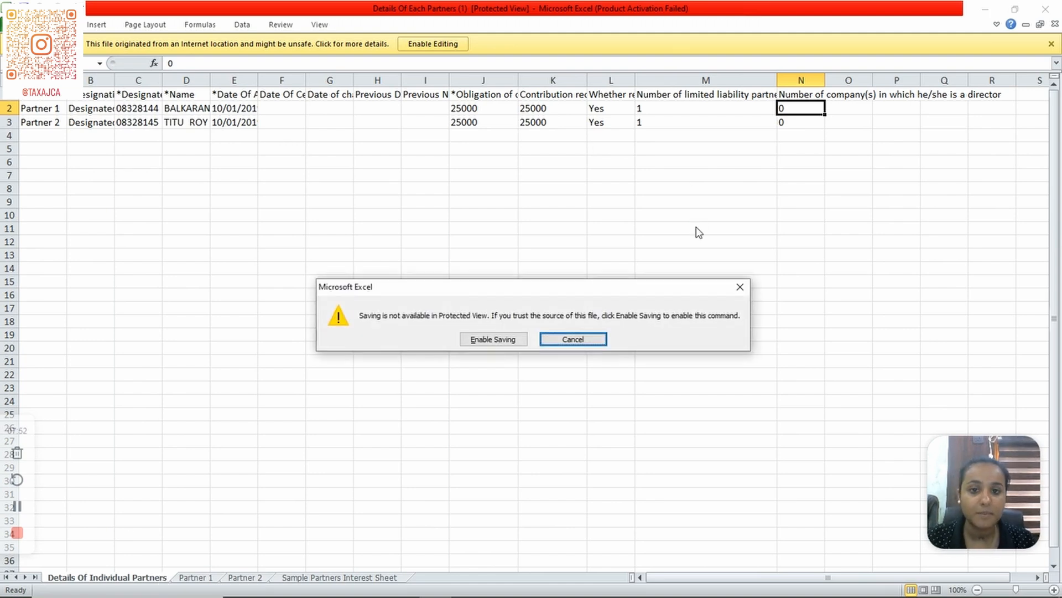
{"action": "left_click", "coordinate": [740, 286]}
{"action": "left_click", "coordinate": [534, 109]}
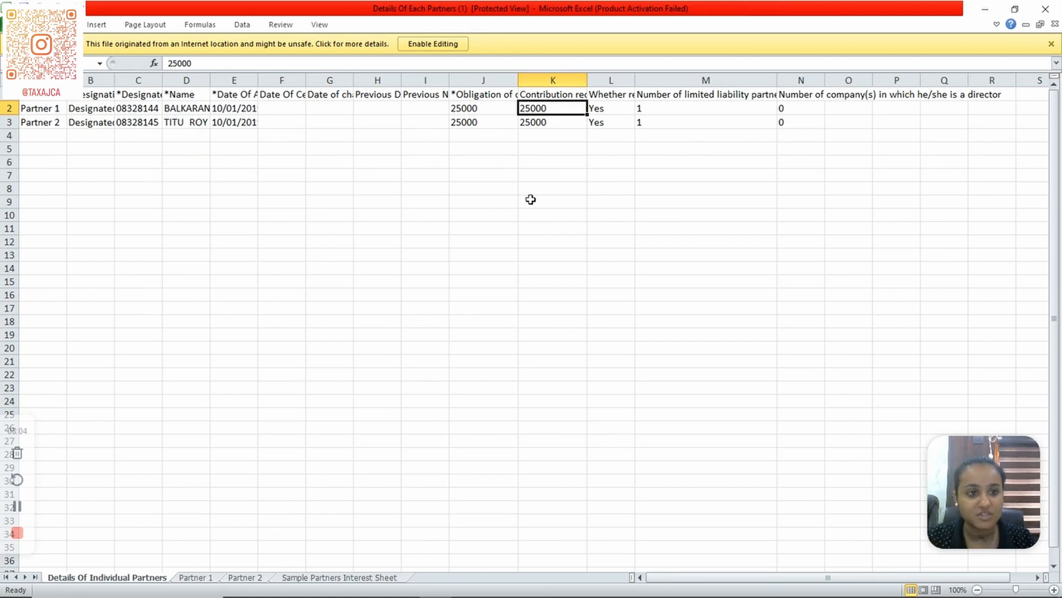
{"action": "left_click", "coordinate": [1045, 9]}
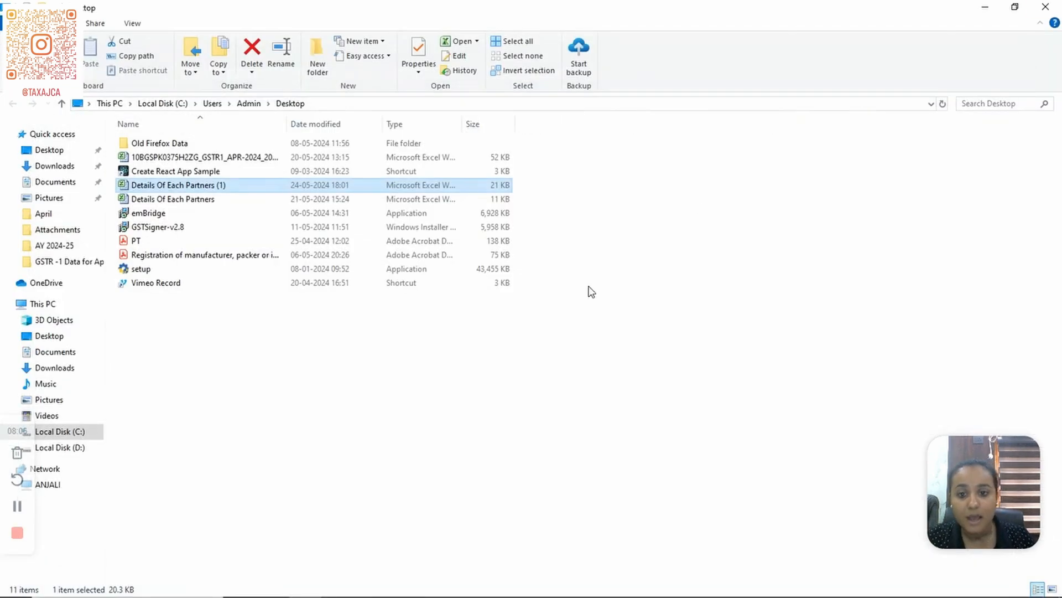
{"action": "mouse_move", "coordinate": [274, 596]}
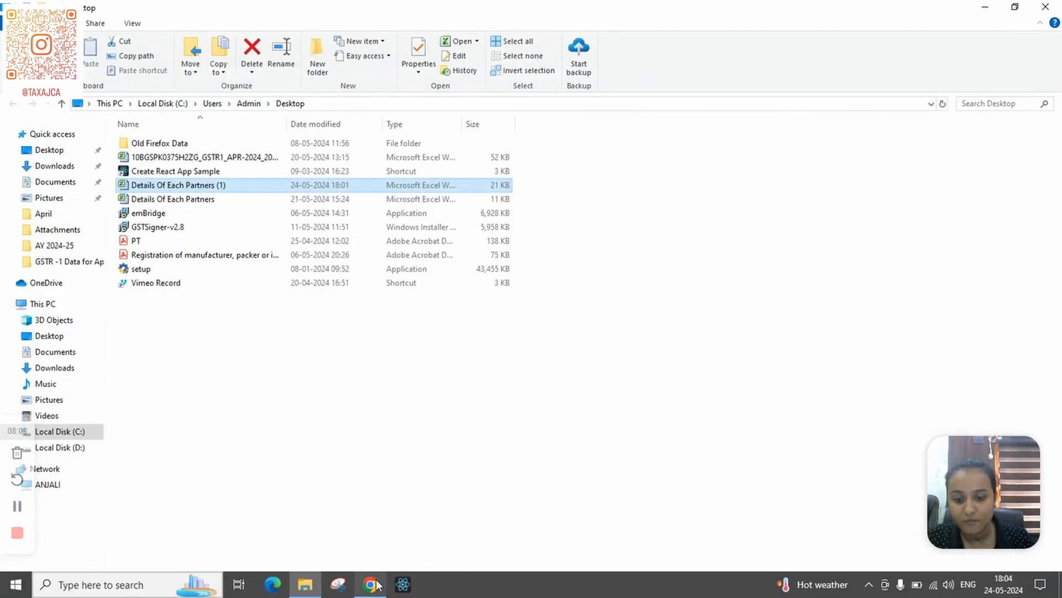
Return to Form 11 in Chrome and examine the partner and body corporate attachment sections and the designated partner summary table
{"action": "left_click", "coordinate": [371, 584]}
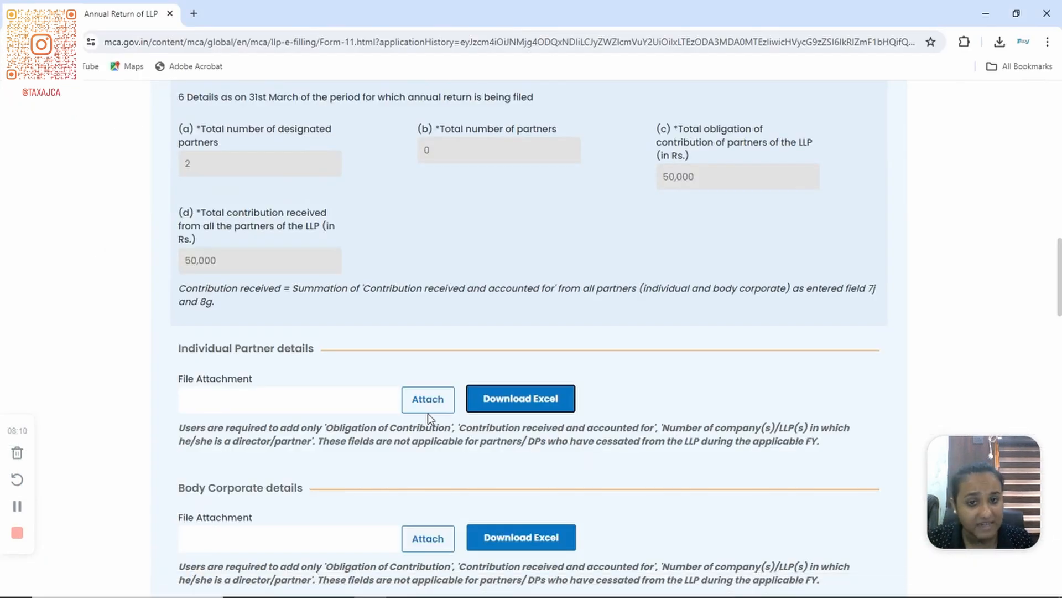
{"action": "scroll", "coordinate": [427, 413], "scroll_direction": "up", "scroll_amount": 1}
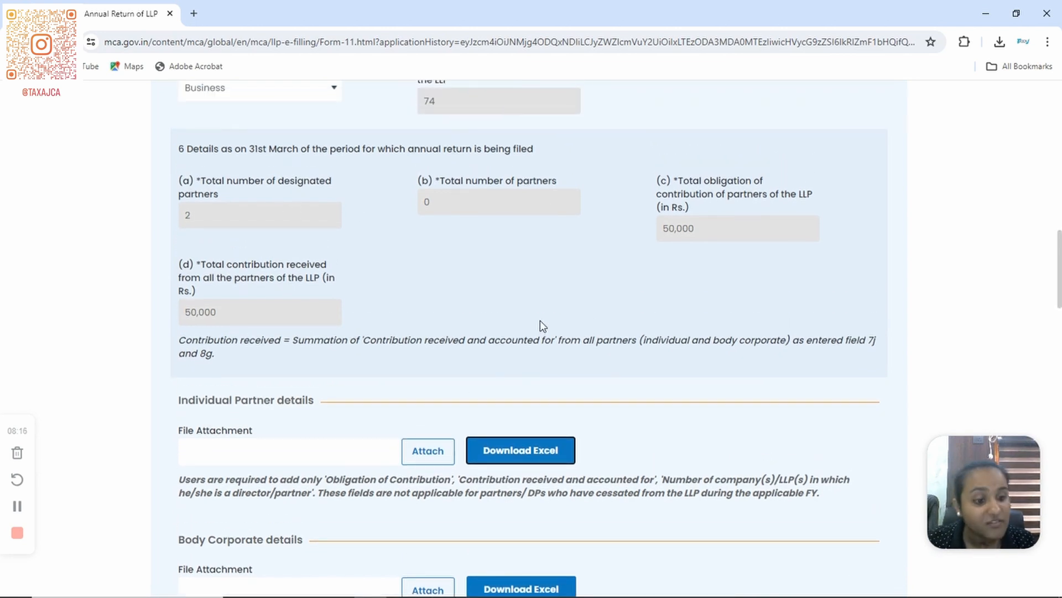
{"action": "scroll", "coordinate": [543, 325], "scroll_direction": "down", "scroll_amount": 3}
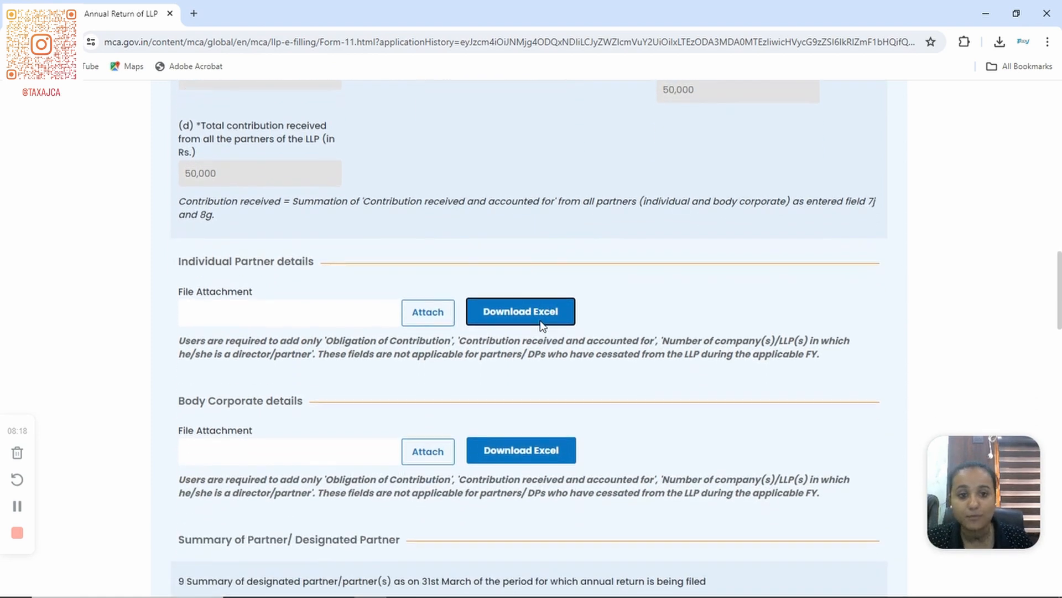
{"action": "scroll", "coordinate": [542, 327], "scroll_direction": "down", "scroll_amount": 3}
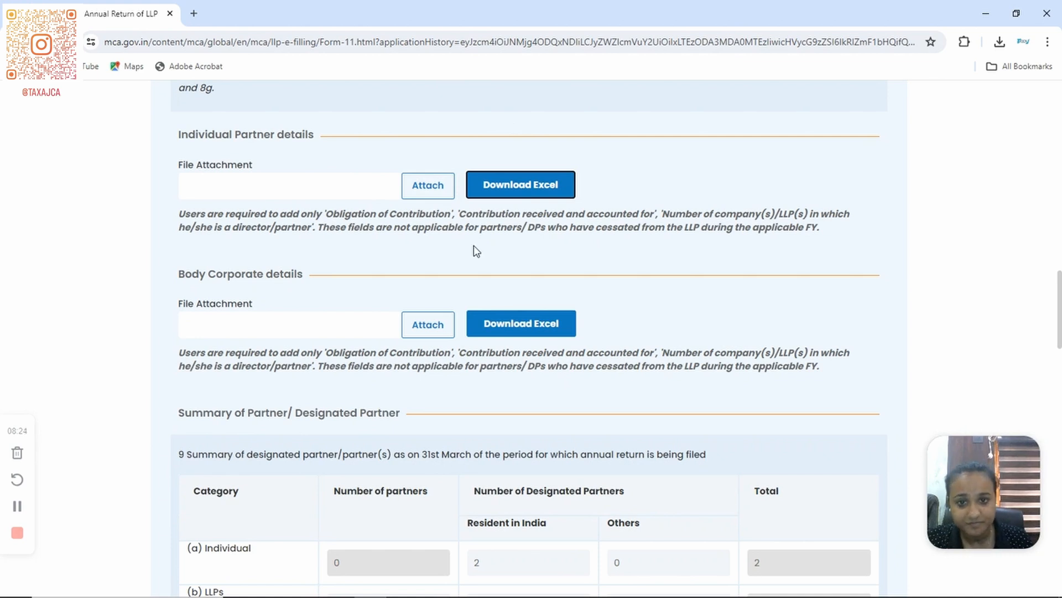
{"action": "scroll", "coordinate": [473, 246], "scroll_direction": "down", "scroll_amount": 5}
{"action": "scroll", "coordinate": [474, 250], "scroll_direction": "down", "scroll_amount": 2}
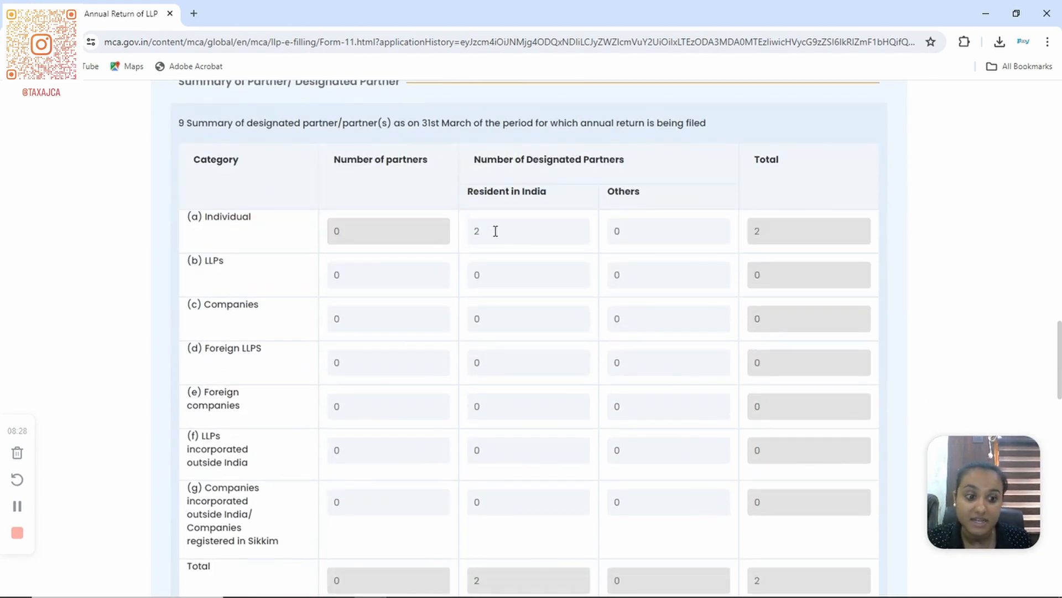
{"action": "scroll", "coordinate": [496, 231], "scroll_direction": "down", "scroll_amount": 2}
{"action": "scroll", "coordinate": [496, 231], "scroll_direction": "down", "scroll_amount": 5}
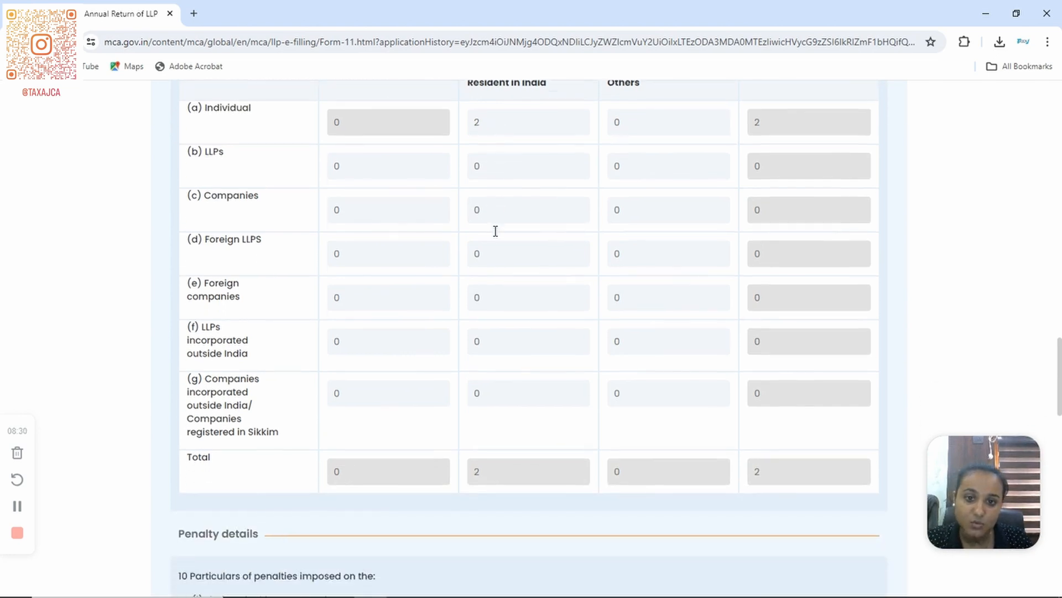
Review the penalty, compounding offence and turnover entries and proceed to the Attachment & Declaration page
{"action": "scroll", "coordinate": [496, 232], "scroll_direction": "down", "scroll_amount": 6}
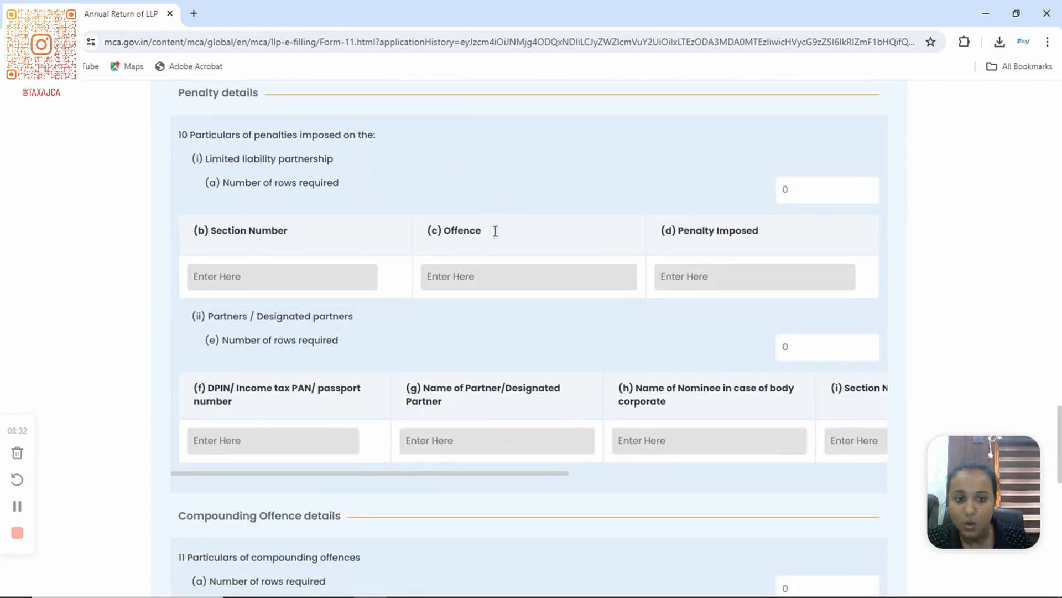
{"action": "scroll", "coordinate": [497, 236], "scroll_direction": "down", "scroll_amount": 5}
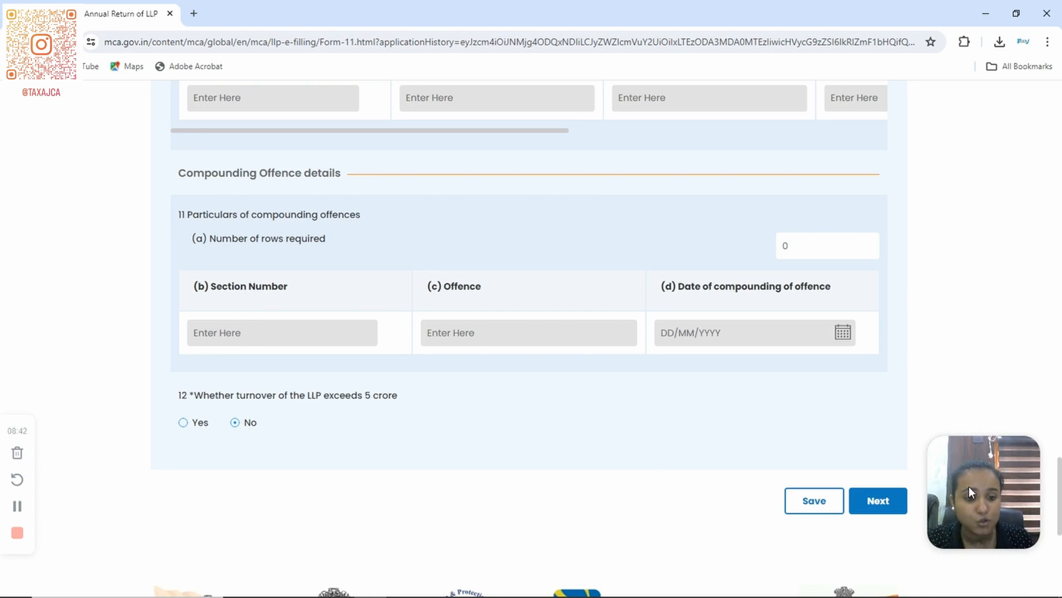
{"action": "left_click", "coordinate": [878, 501]}
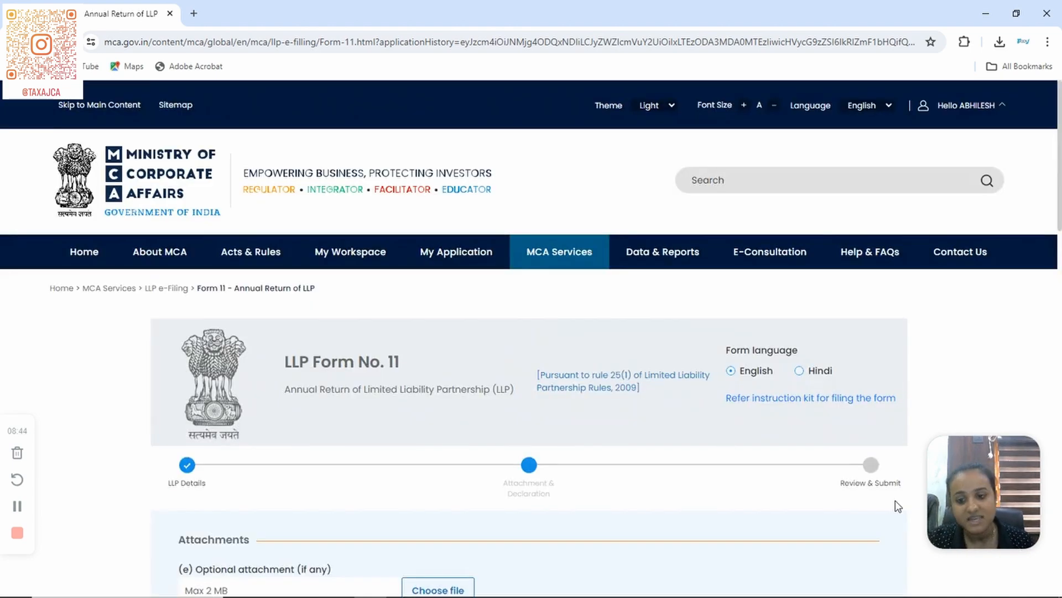
Examine the optional attachment, the signatory's verification details, and the designated partner and company secretary certificate fields
{"action": "scroll", "coordinate": [897, 506], "scroll_direction": "down", "scroll_amount": 4}
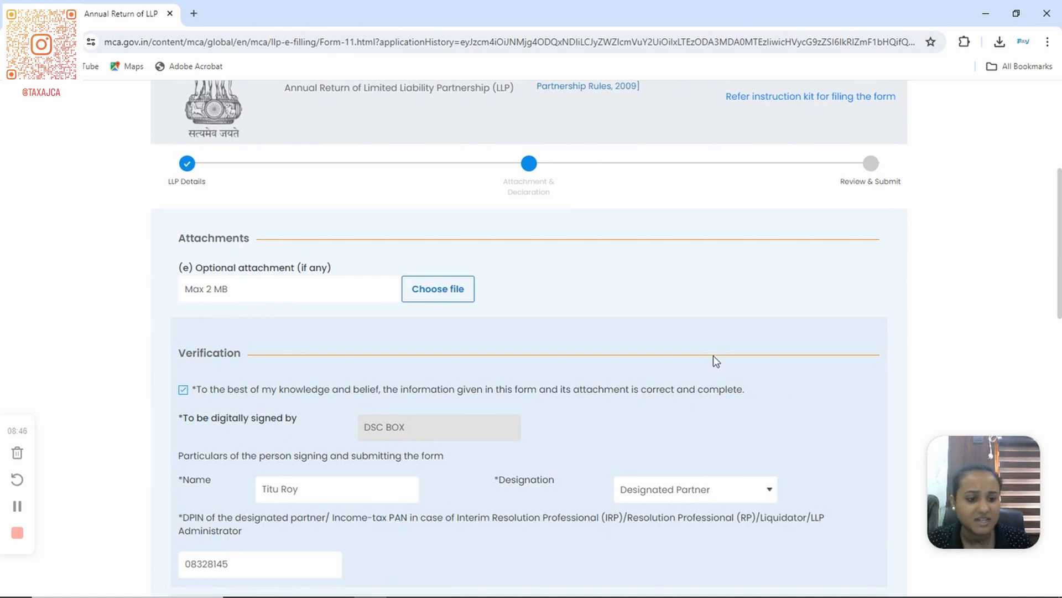
{"action": "scroll", "coordinate": [603, 350], "scroll_direction": "down", "scroll_amount": 2}
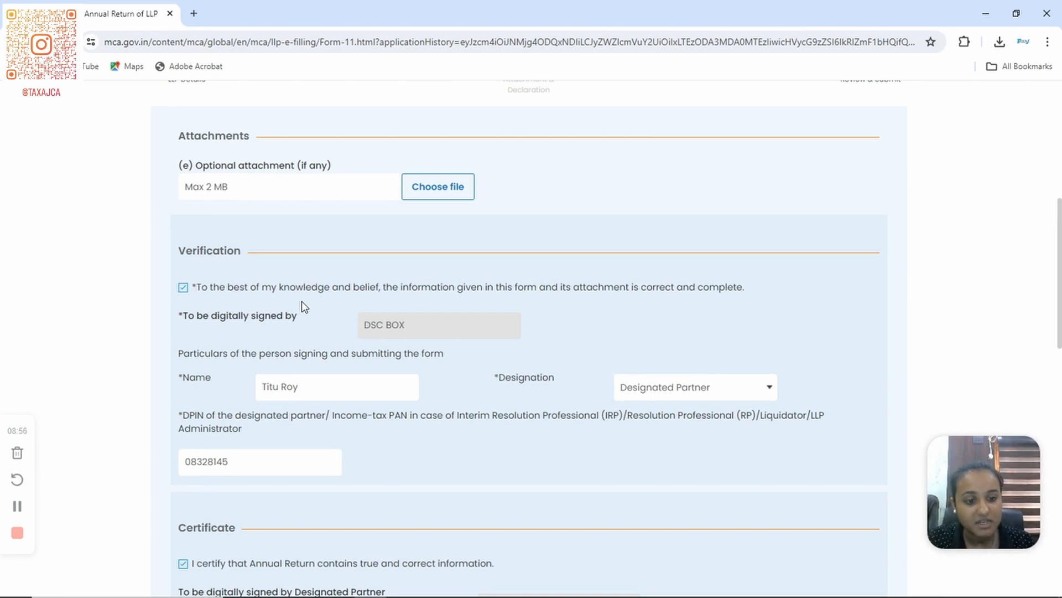
{"action": "scroll", "coordinate": [321, 249], "scroll_direction": "down", "scroll_amount": 1}
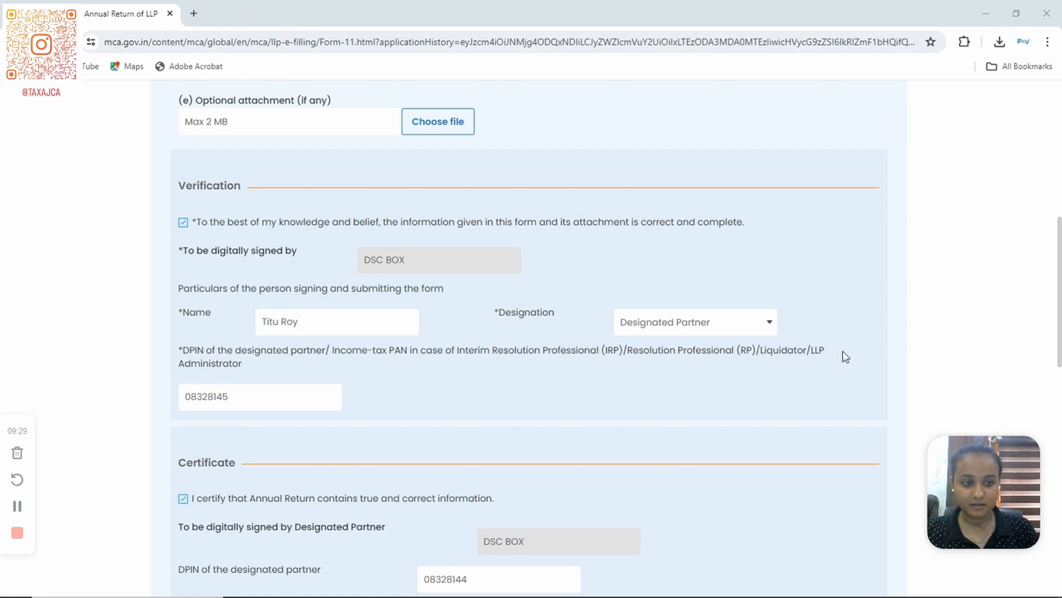
{"action": "left_click_drag", "start_coordinate": [845, 357], "coordinate": [939, 420]}
{"action": "scroll", "coordinate": [529, 338], "scroll_direction": "down", "scroll_amount": 8}
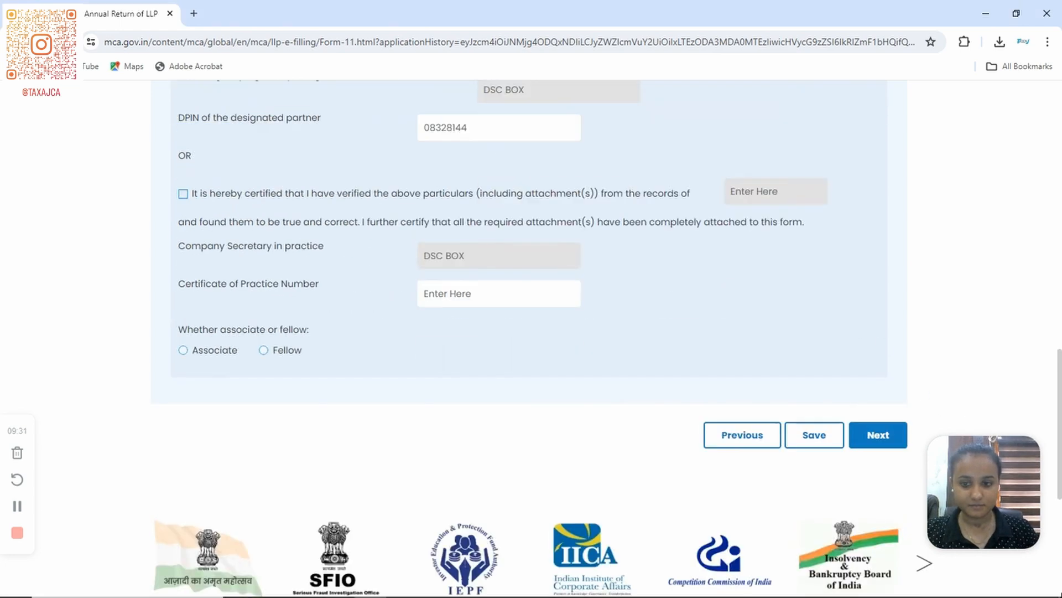
{"action": "scroll", "coordinate": [993, 197], "scroll_direction": "up", "scroll_amount": 3}
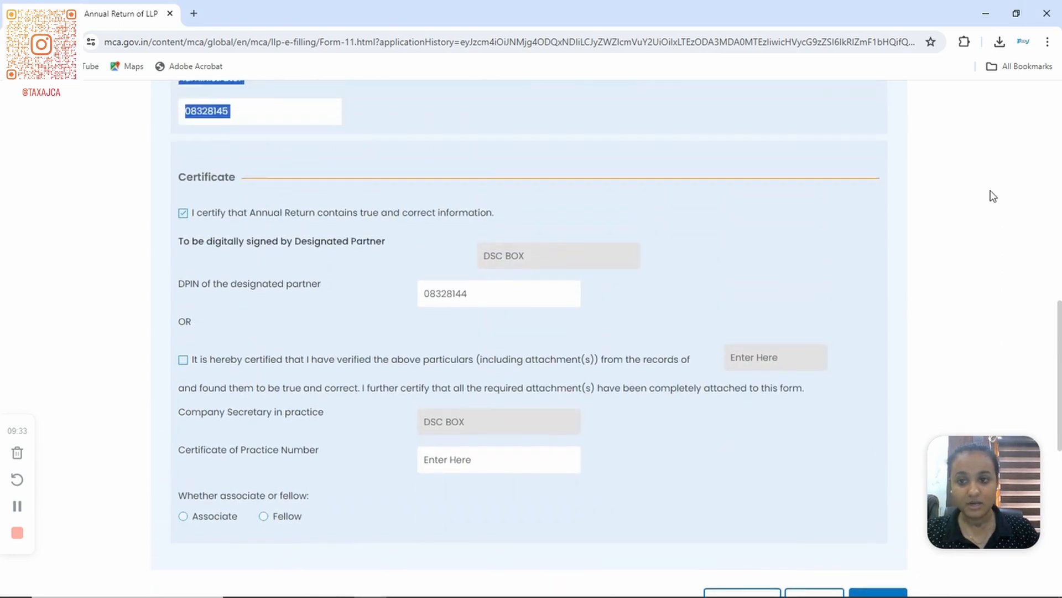
{"action": "left_click", "coordinate": [618, 275]}
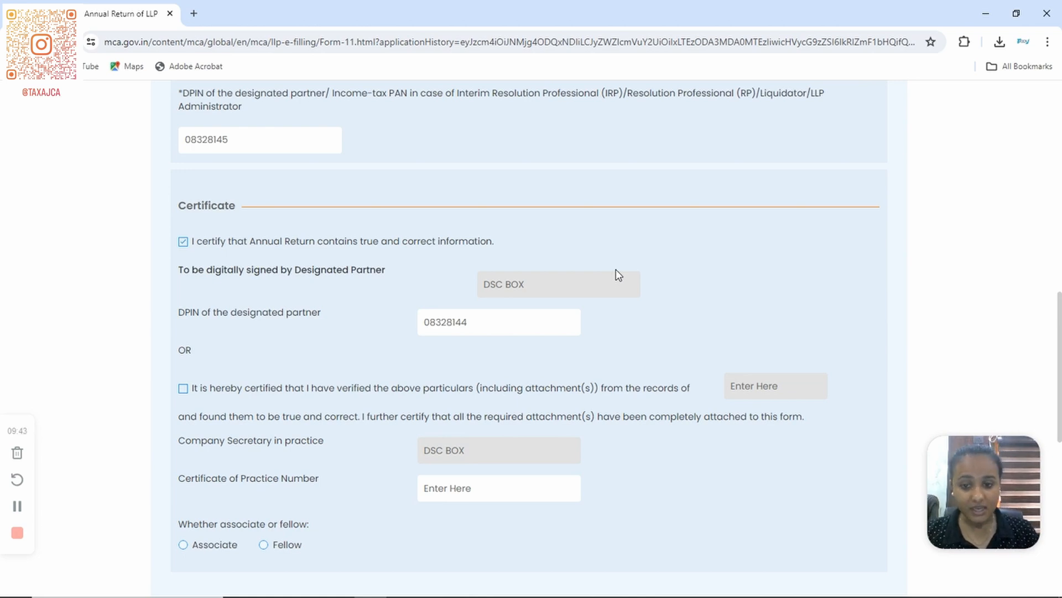
{"action": "scroll", "coordinate": [508, 427], "scroll_direction": "down", "scroll_amount": 1}
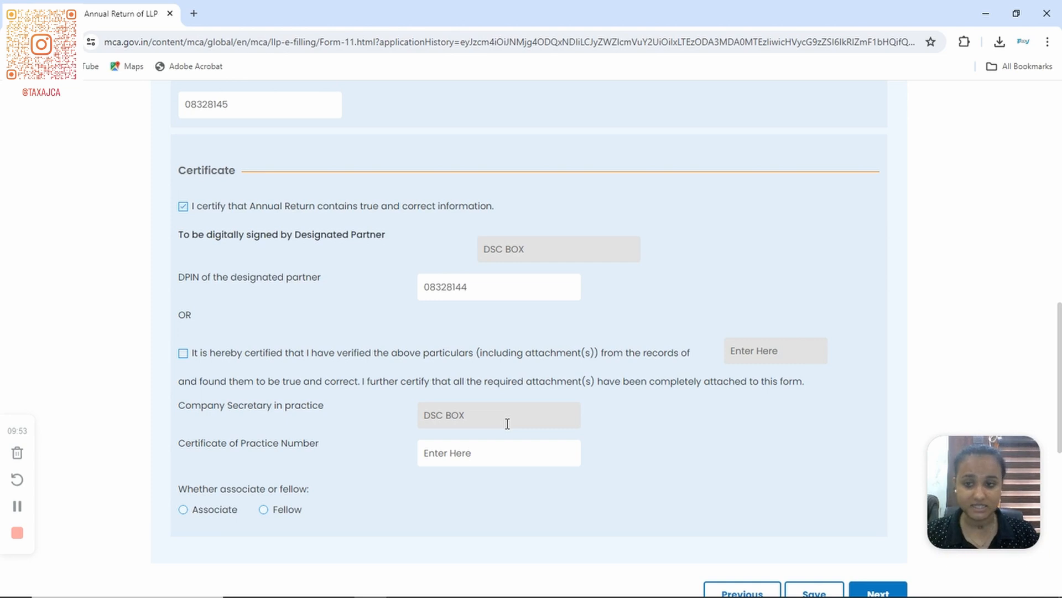
{"action": "scroll", "coordinate": [508, 423], "scroll_direction": "down", "scroll_amount": 1}
{"action": "scroll", "coordinate": [507, 424], "scroll_direction": "up", "scroll_amount": 1}
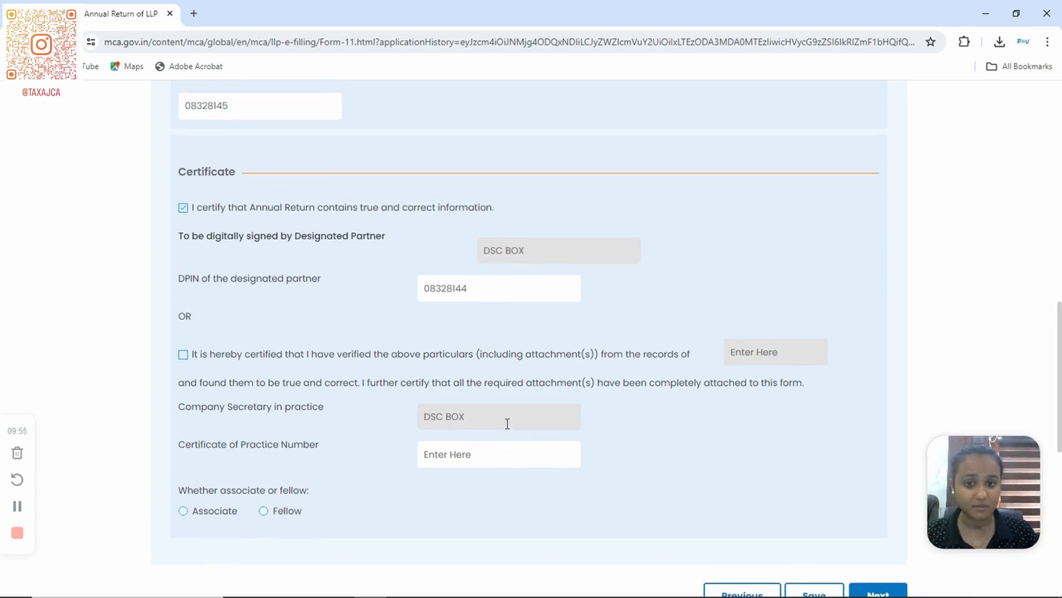
{"action": "scroll", "coordinate": [506, 423], "scroll_direction": "down", "scroll_amount": 2}
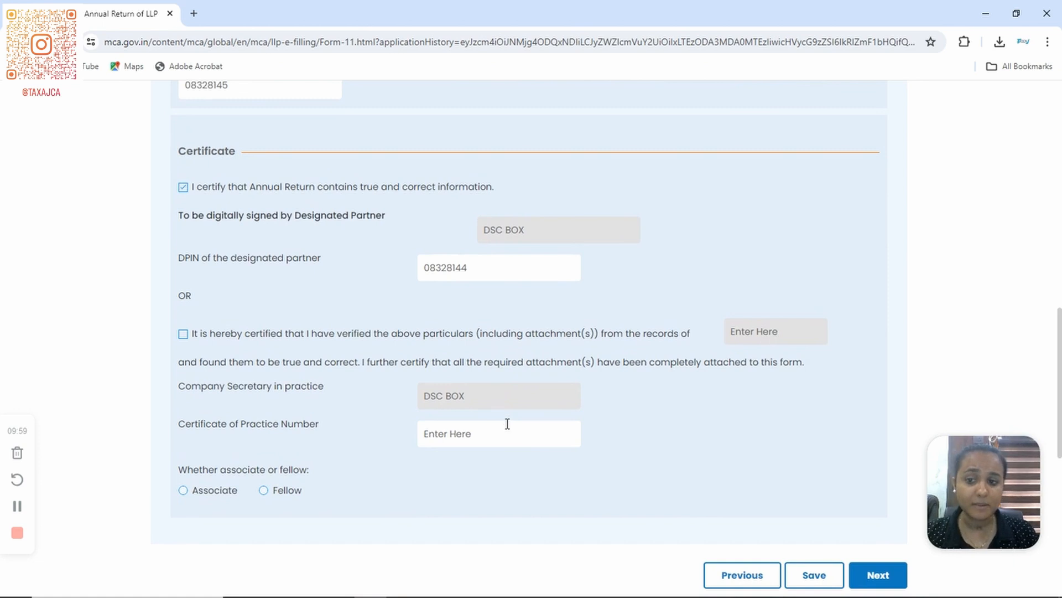
Save the Attachment & Declaration details and dismiss the save confirmation
{"action": "scroll", "coordinate": [507, 424], "scroll_direction": "down", "scroll_amount": 2}
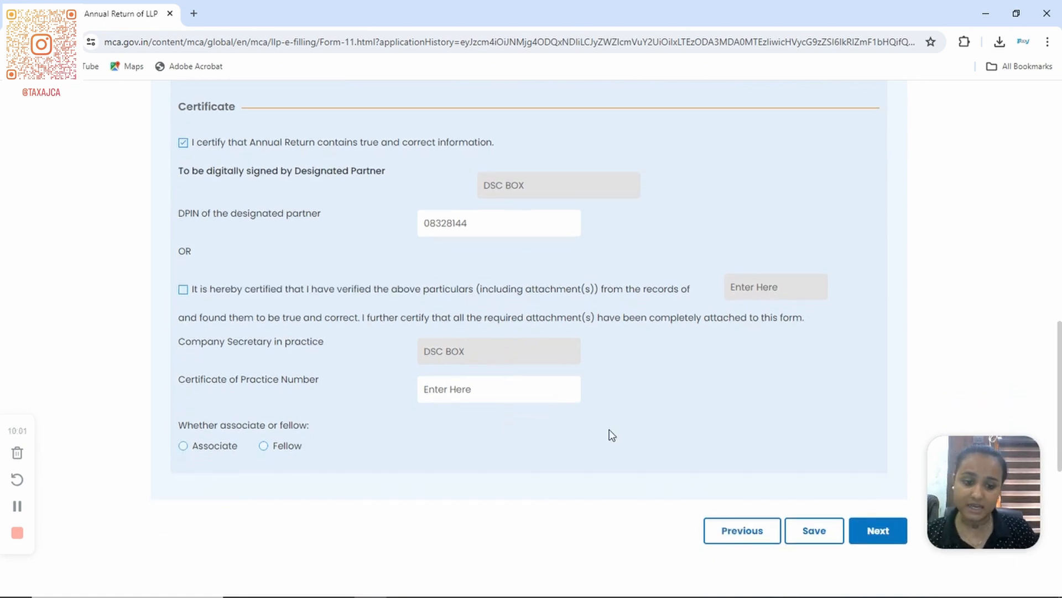
{"action": "left_click", "coordinate": [812, 530]}
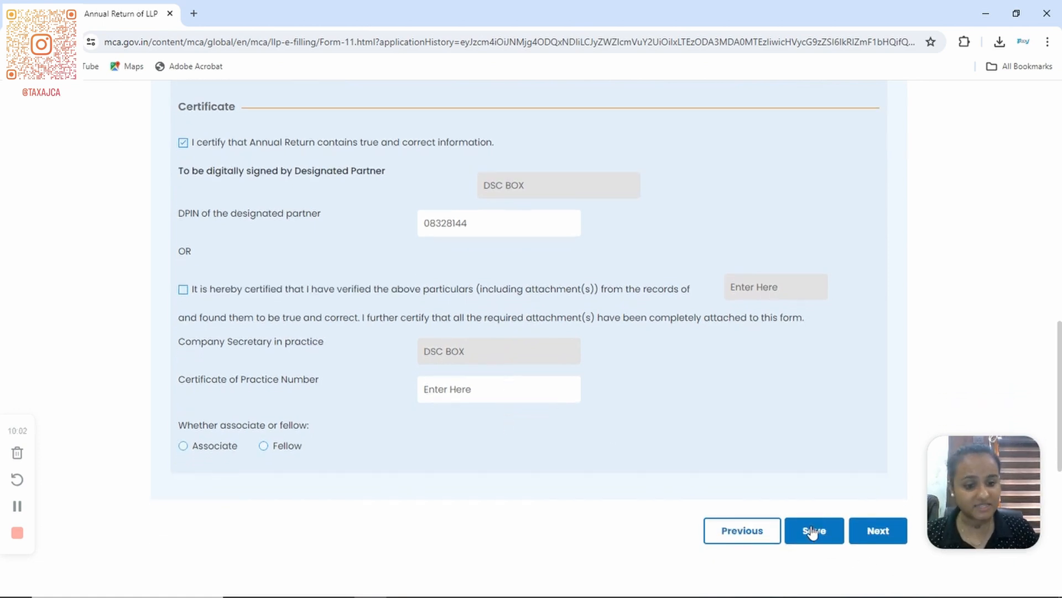
{"action": "left_click", "coordinate": [880, 530]}
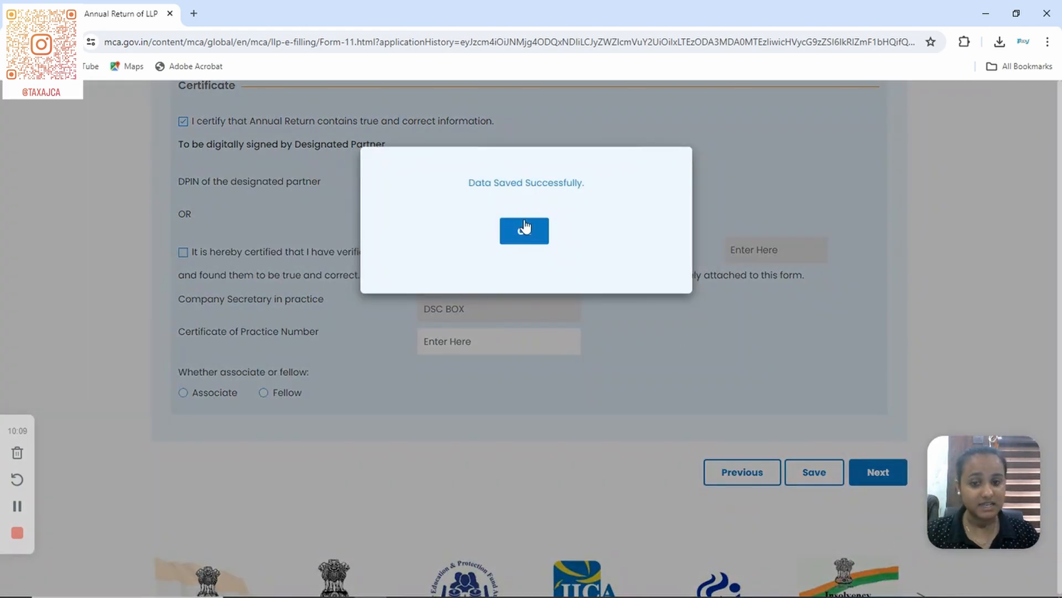
{"action": "left_click", "coordinate": [525, 227]}
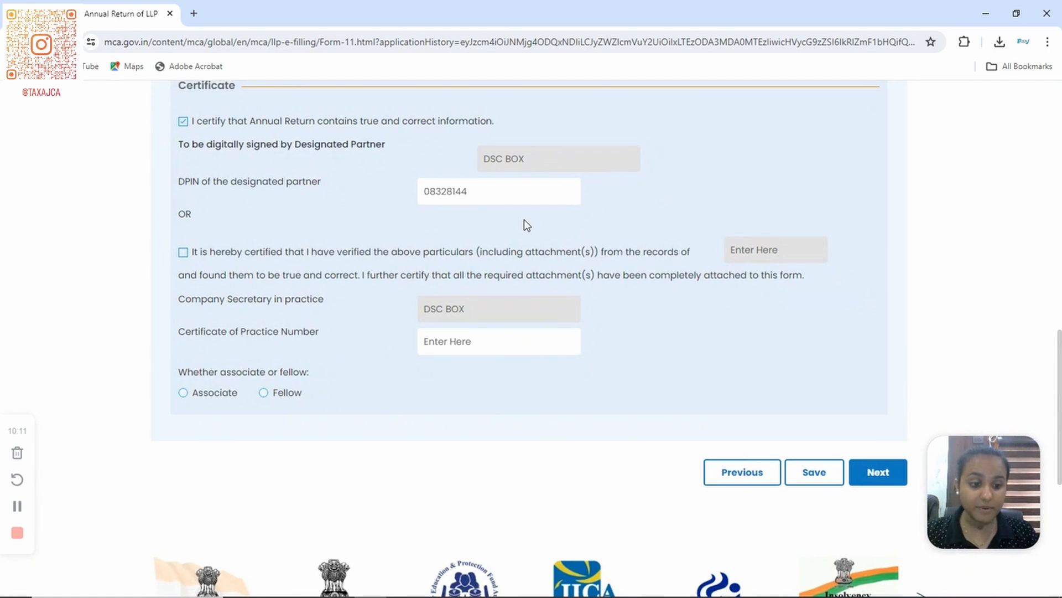